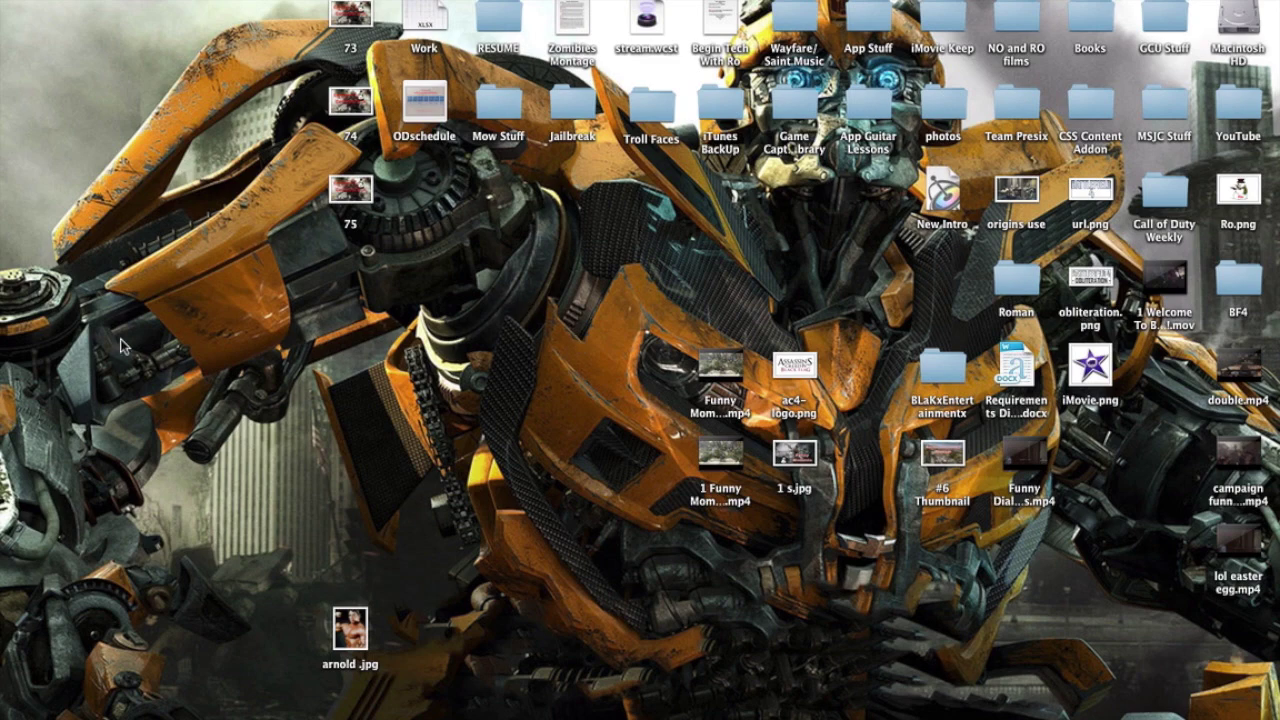
Step: Bring iMovie to the front from the Dock, showing the iMovie Tutorials project
mouse_move(5, 315)
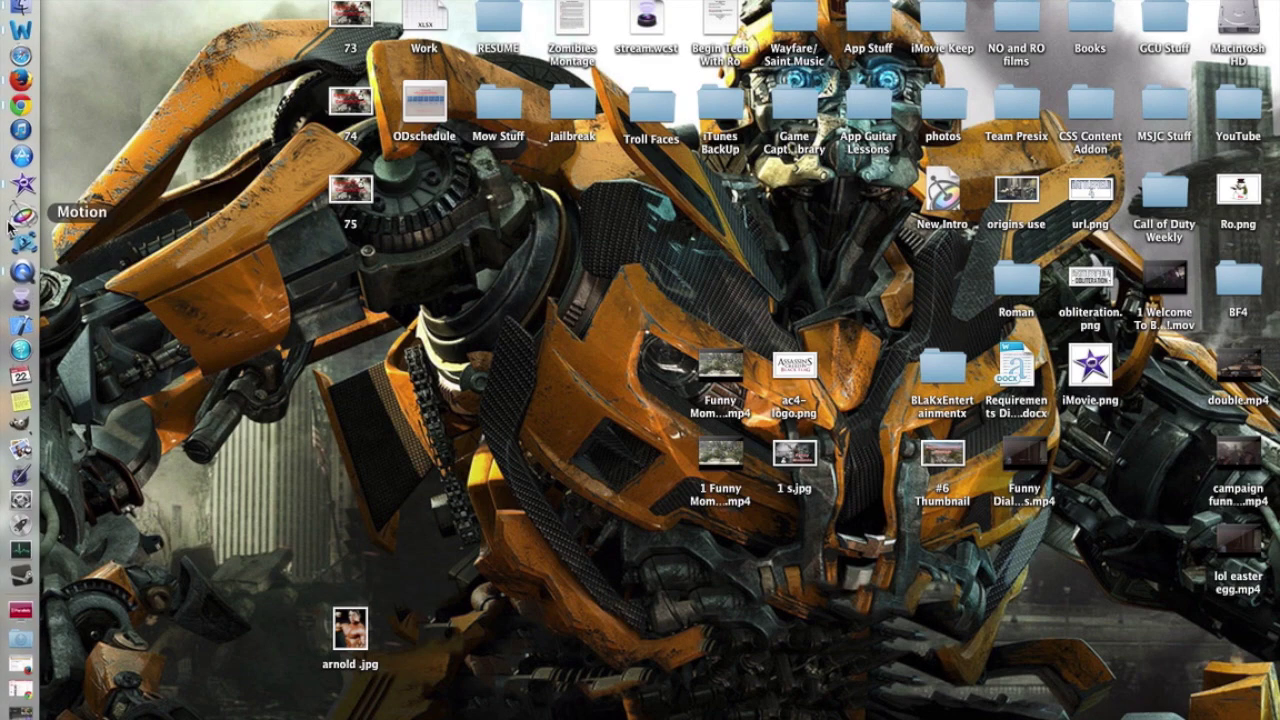
left_click(22, 190)
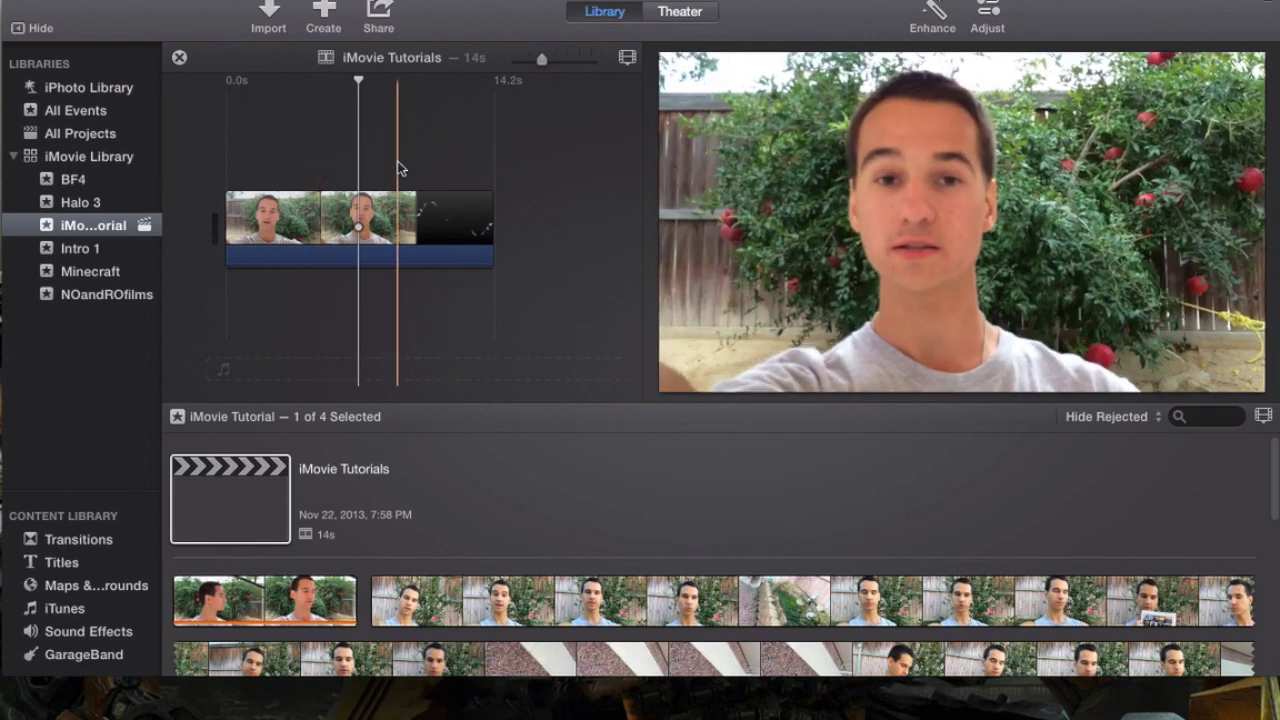
Step: Show the clip adjustment tools, hiding and re-showing them once
left_click(988, 12)
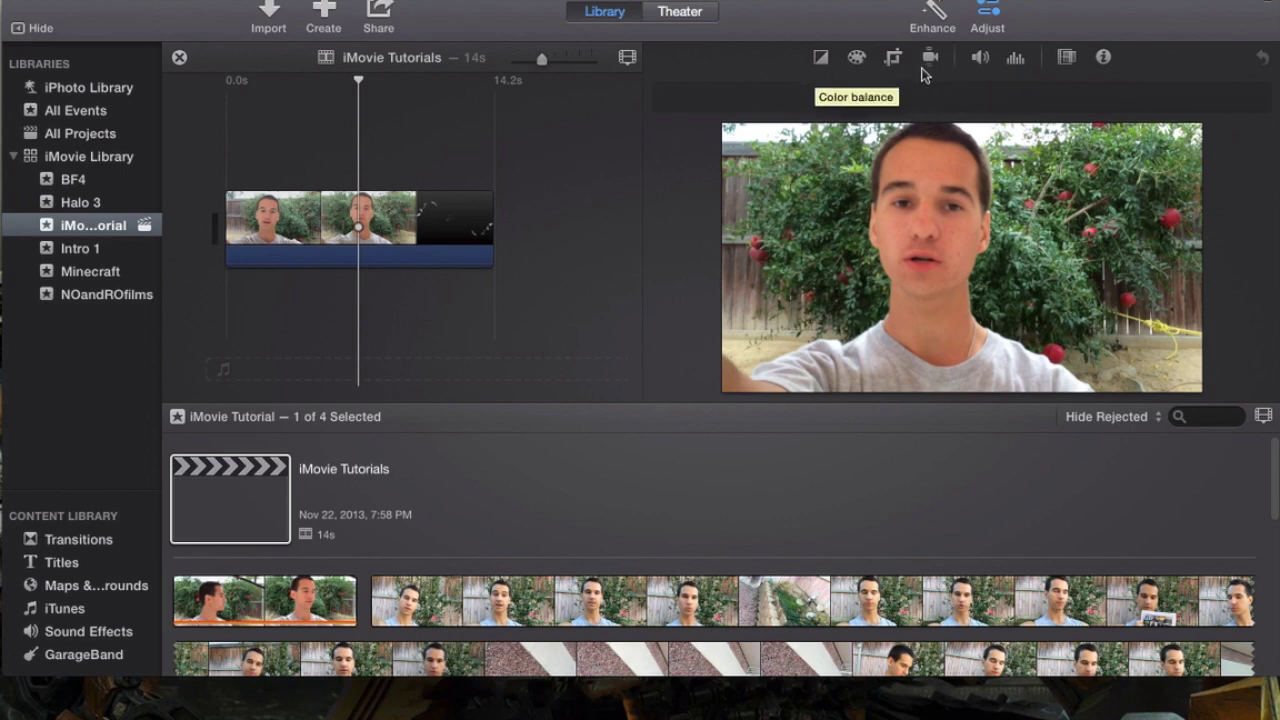
left_click(996, 14)
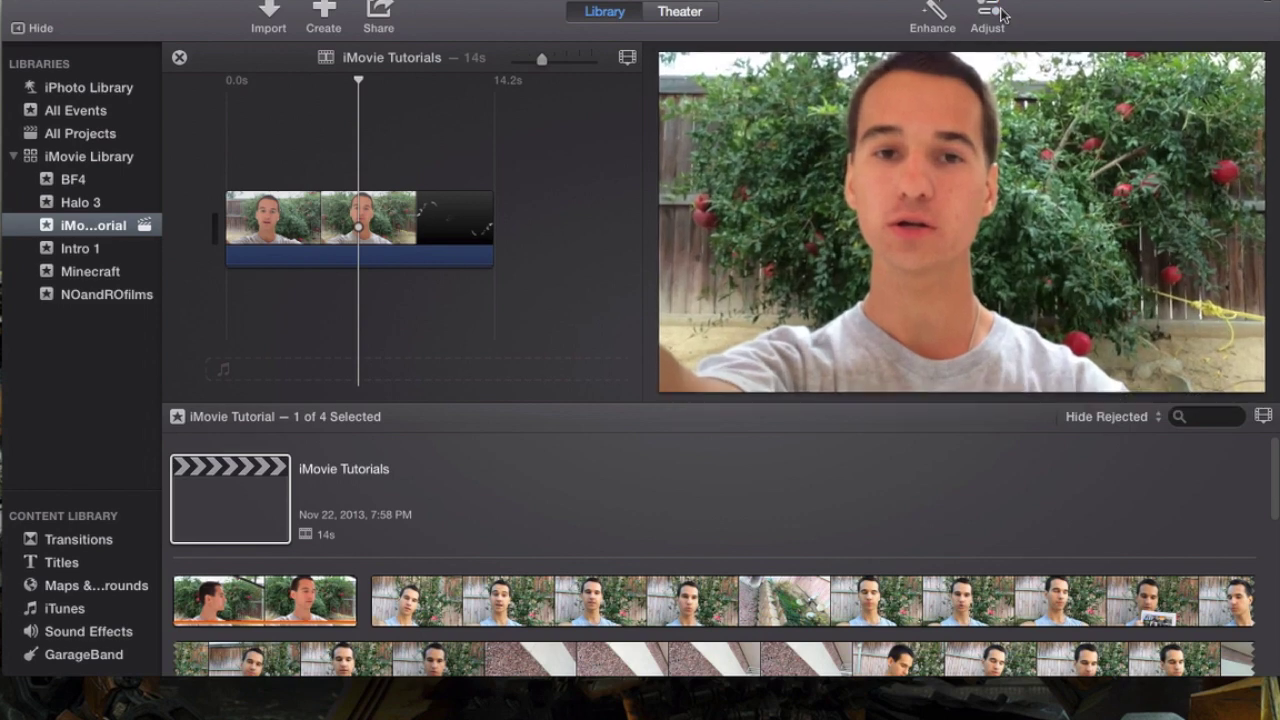
left_click(1000, 14)
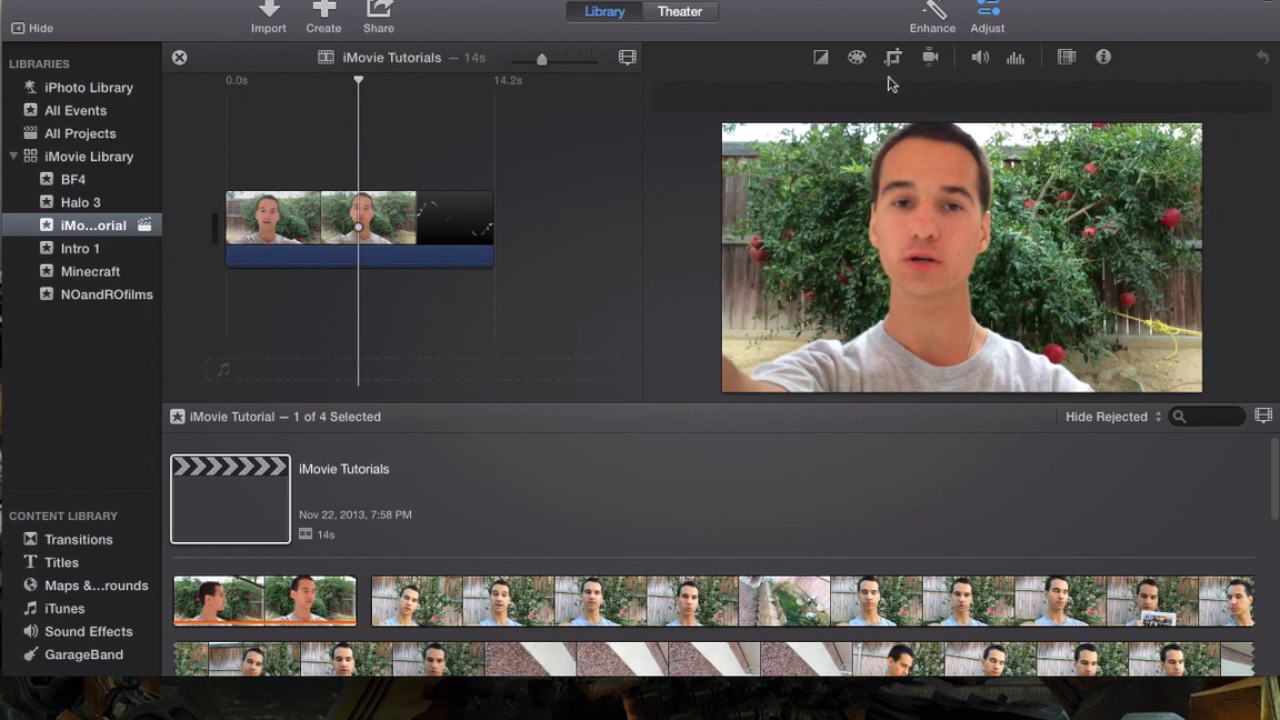
Step: Browse the Color Balance, Volume, Noise Reduction/Equalizer, Clip Filter and Info panels
left_click(822, 61)
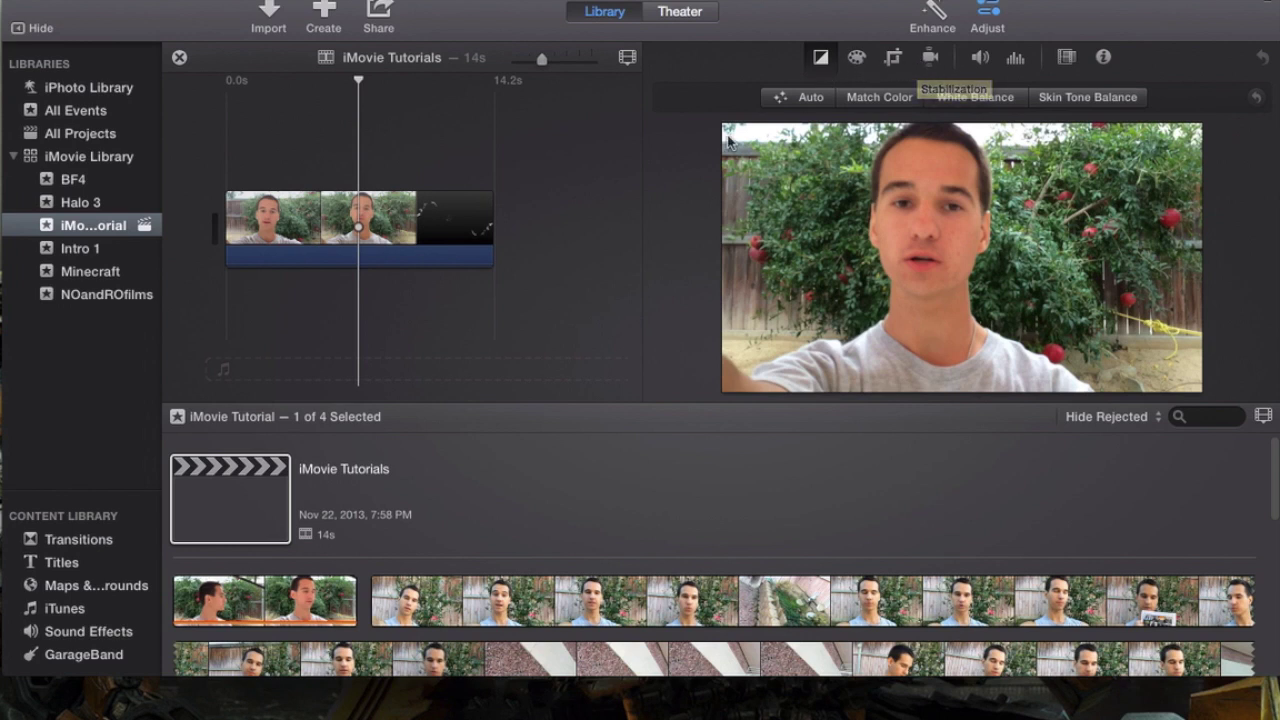
left_click(977, 62)
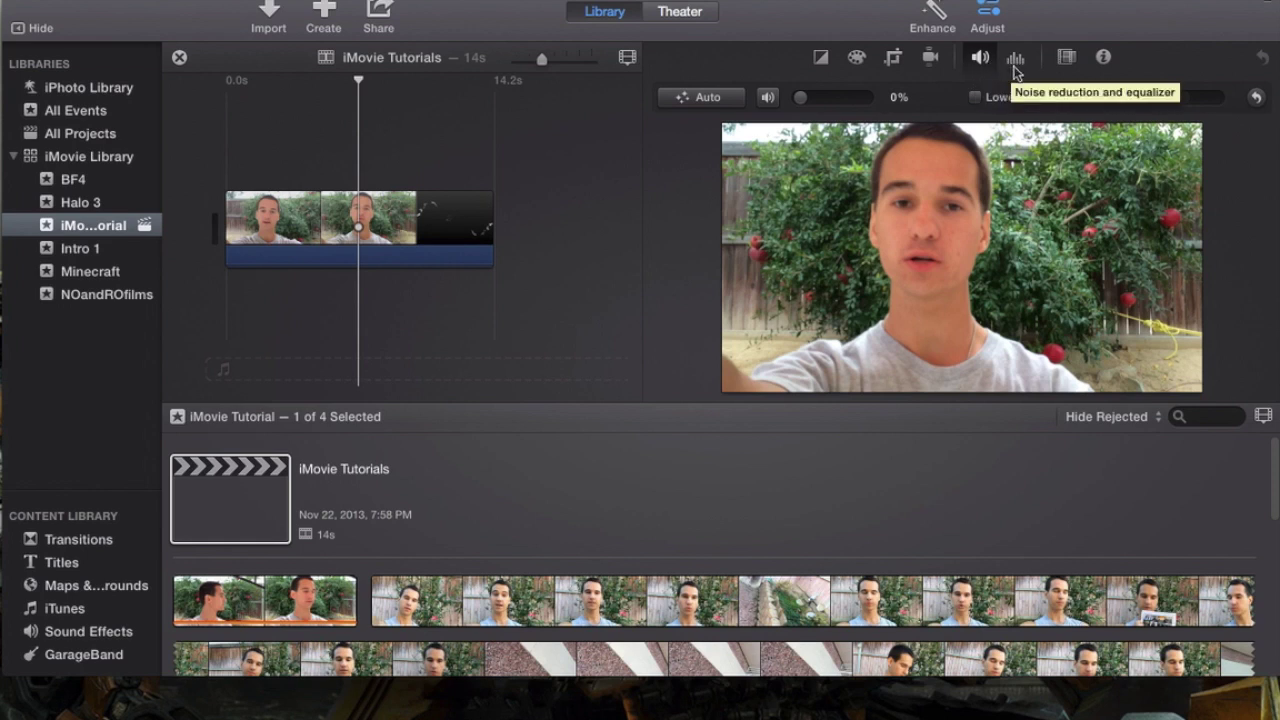
left_click(1015, 60)
left_click(980, 60)
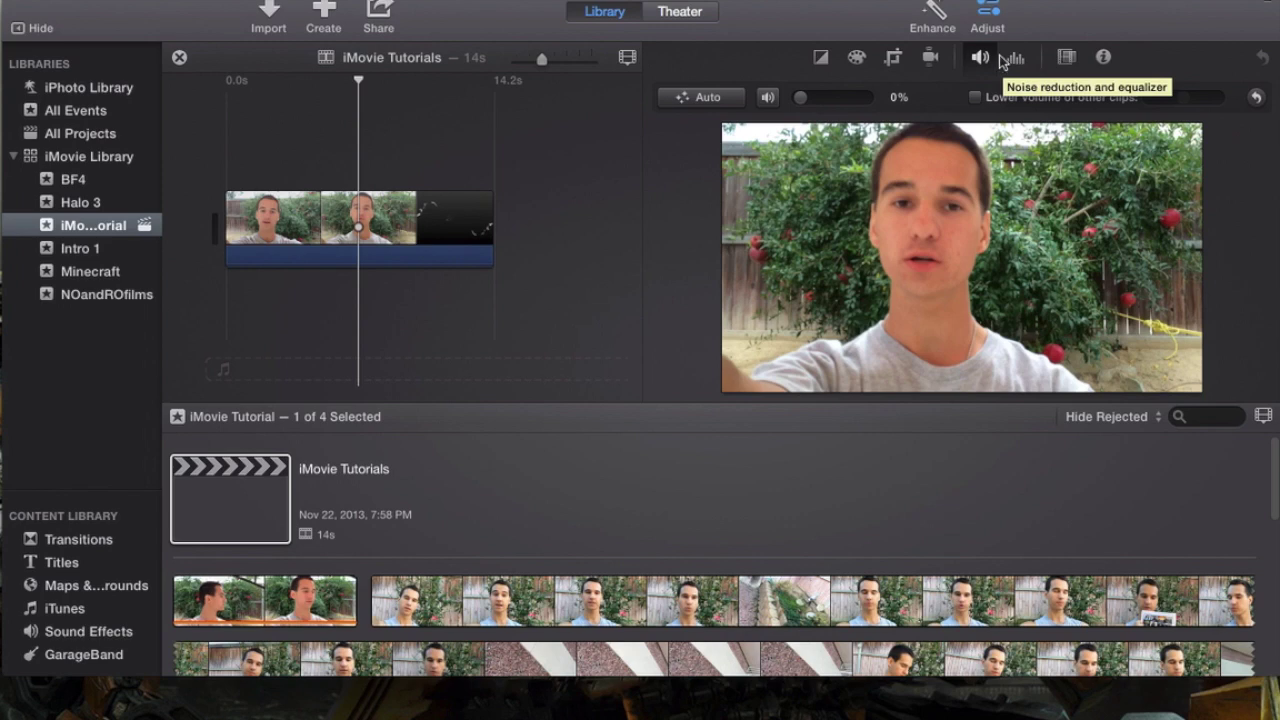
left_click(1066, 58)
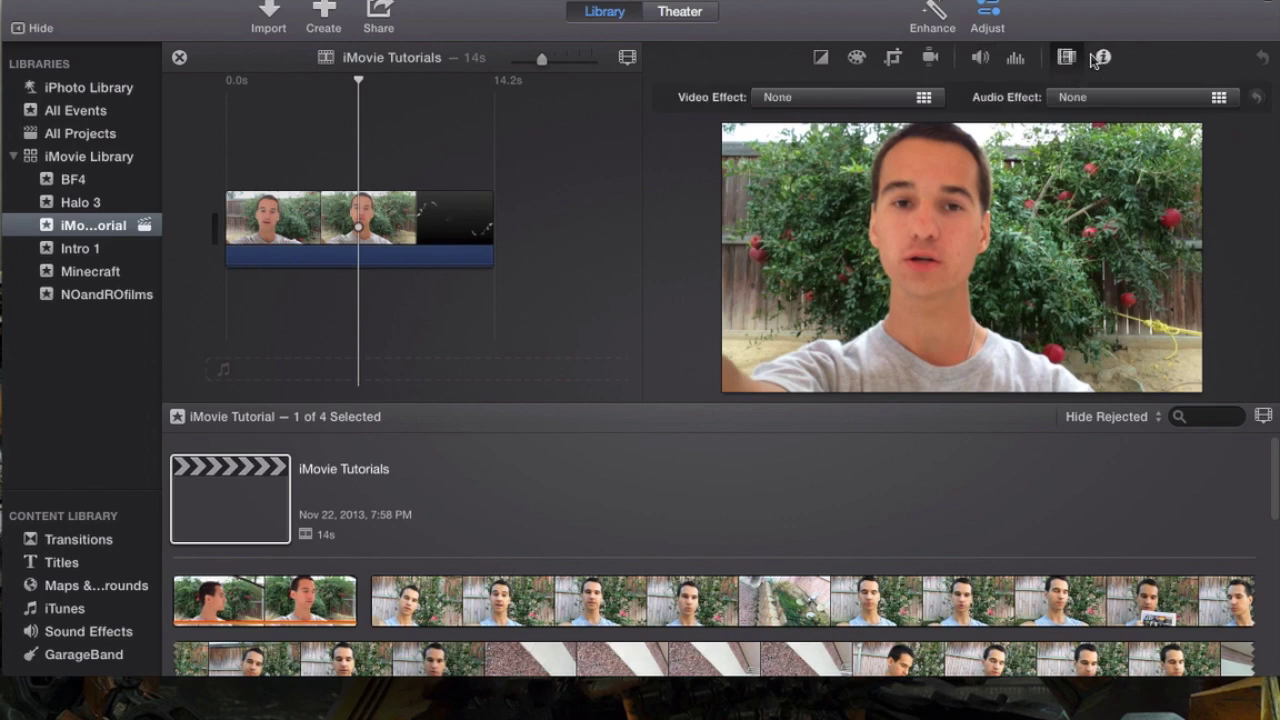
left_click(1100, 57)
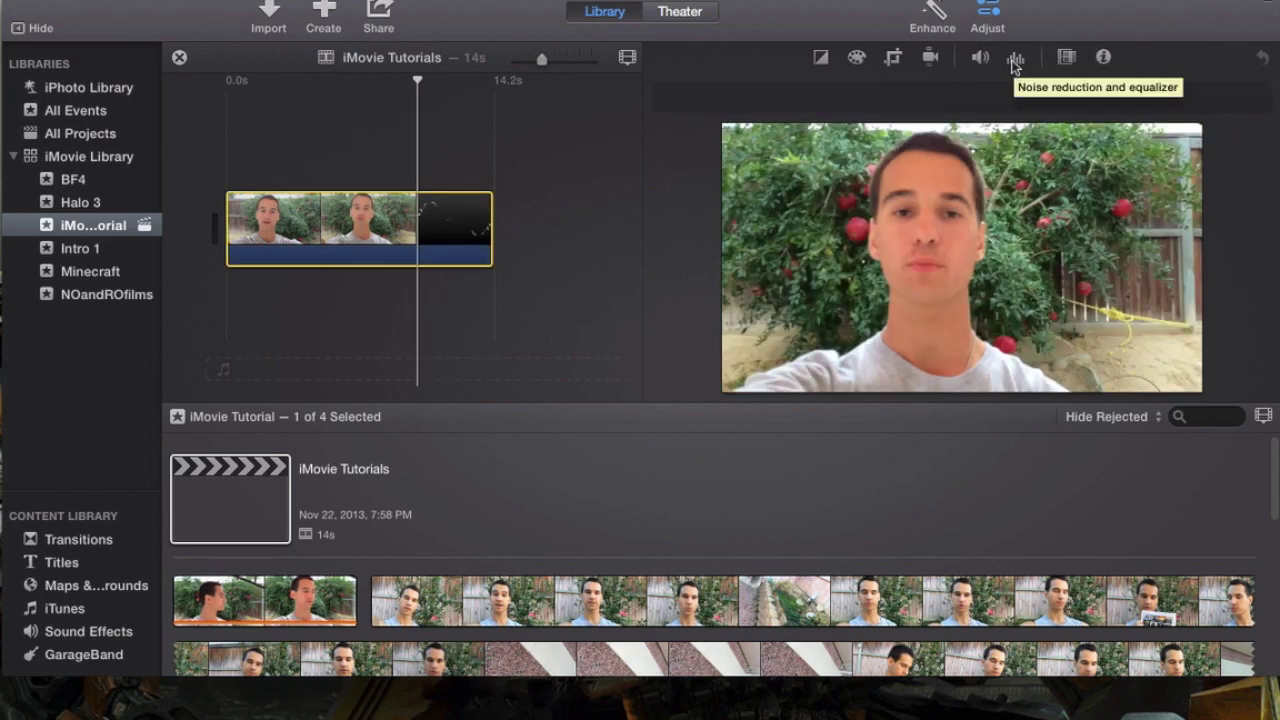
Step: Show the noise reduction and equalizer settings and set the clip's volume line to 100%
left_click(1015, 60)
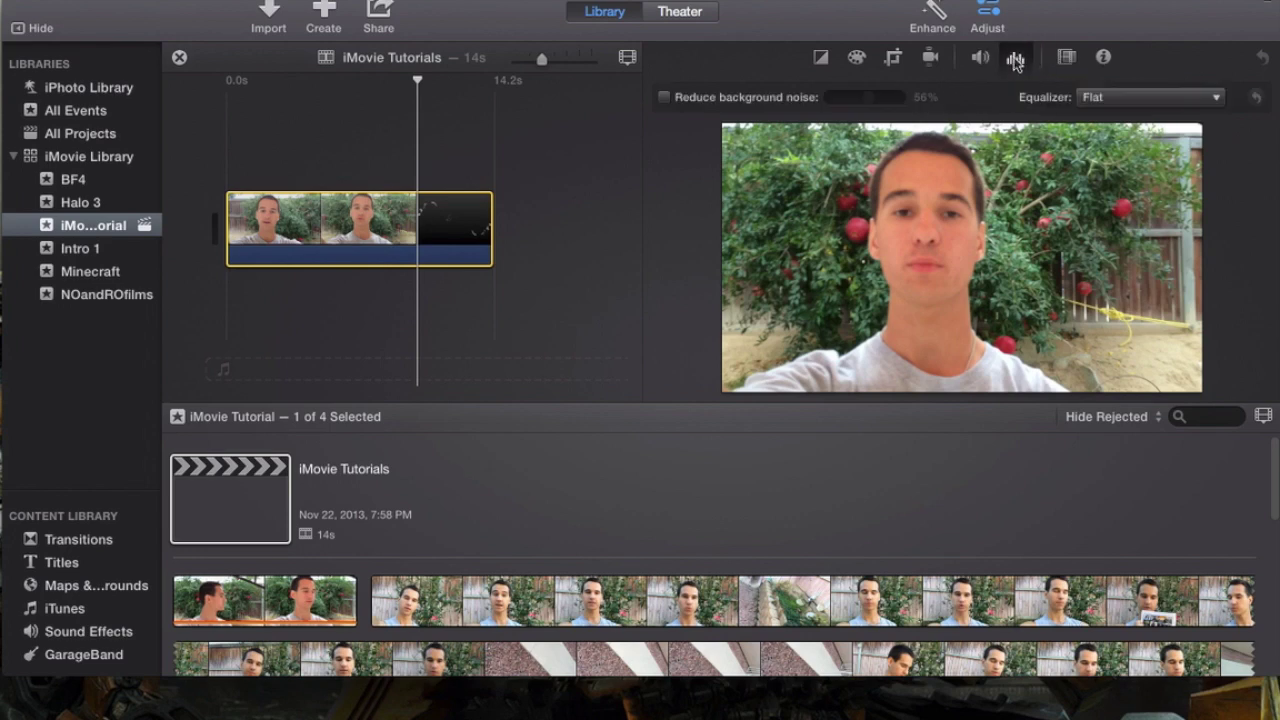
left_click(385, 218)
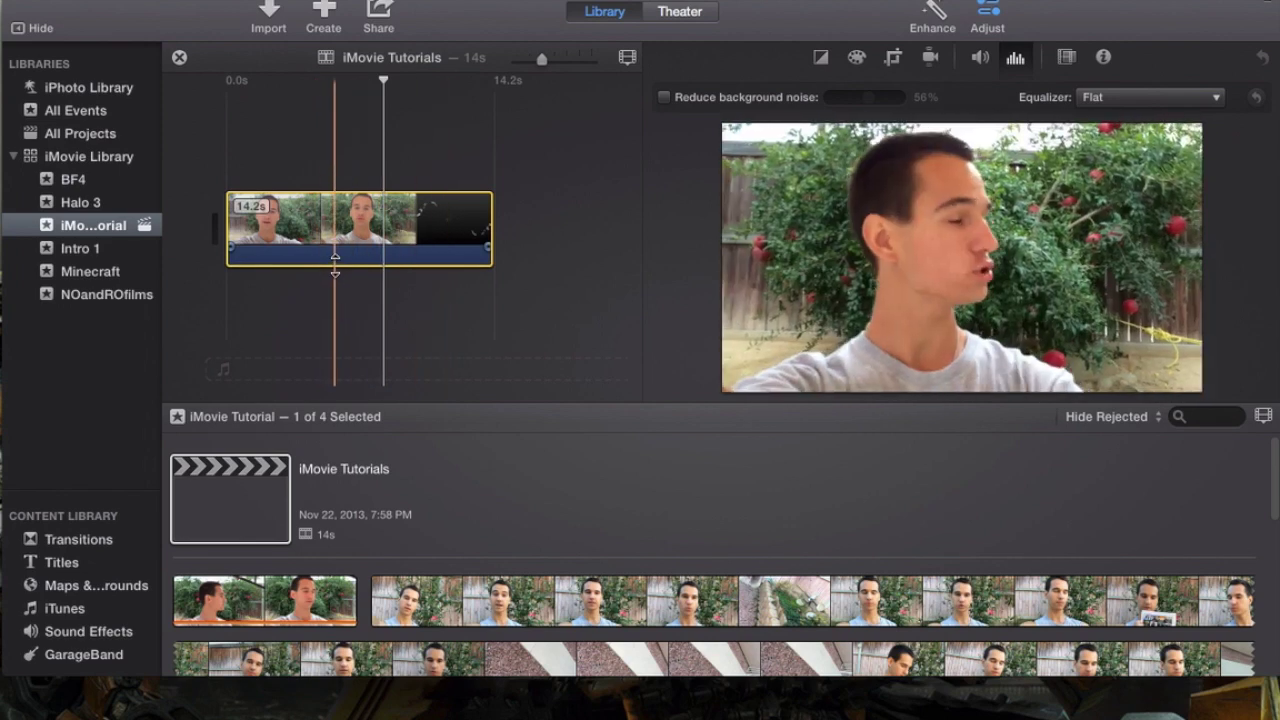
left_click_drag(335, 258, 341, 240)
Step: Play the clip from its start to preview the audio, then stop
left_click(312, 285)
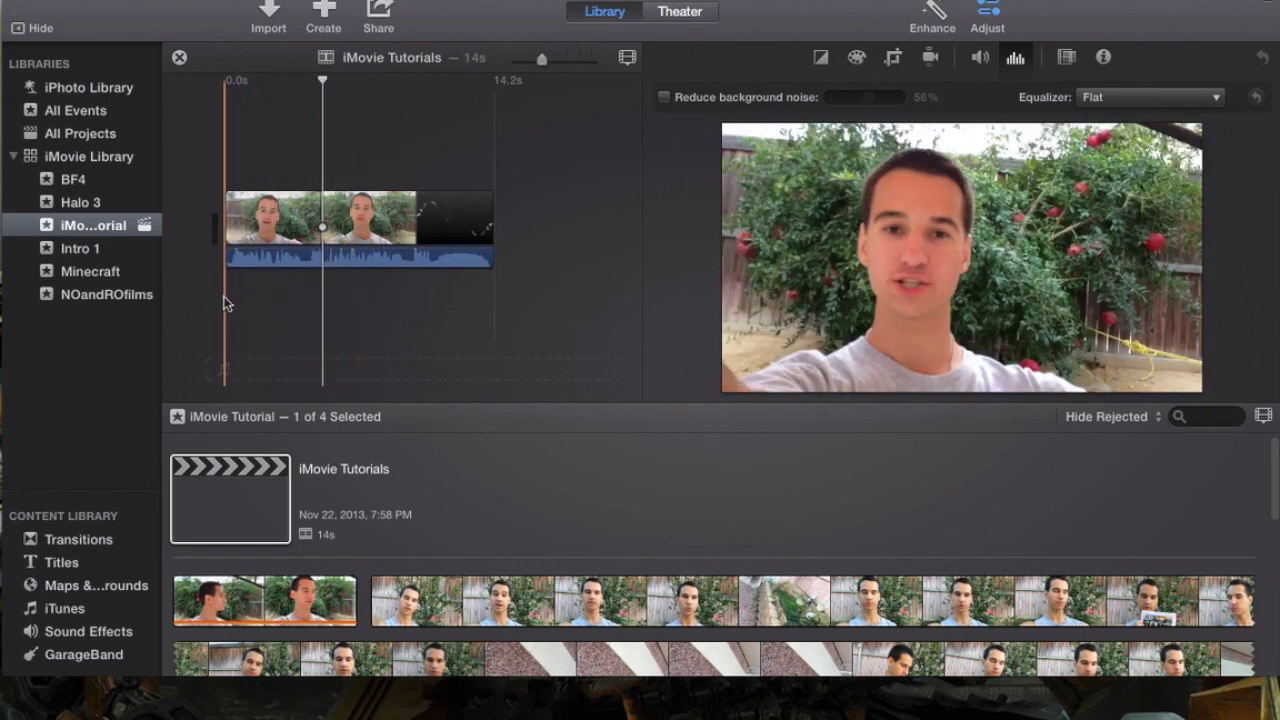
left_click(218, 295)
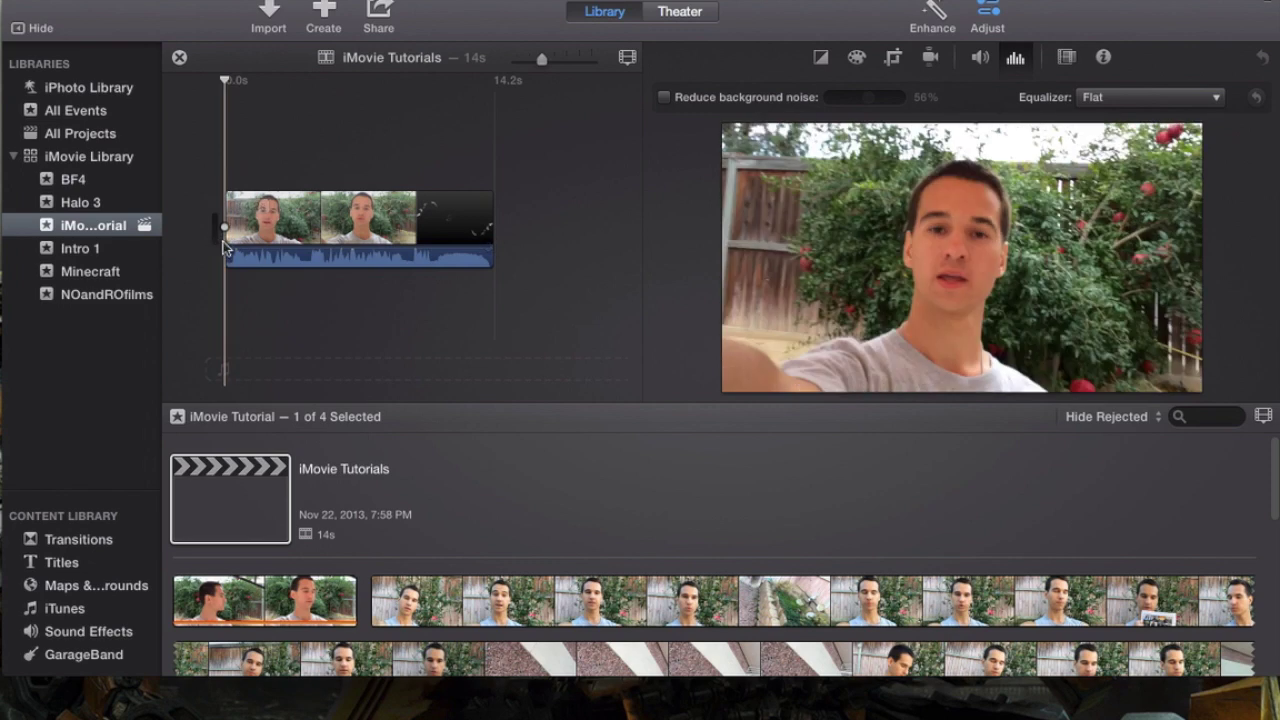
key("space")
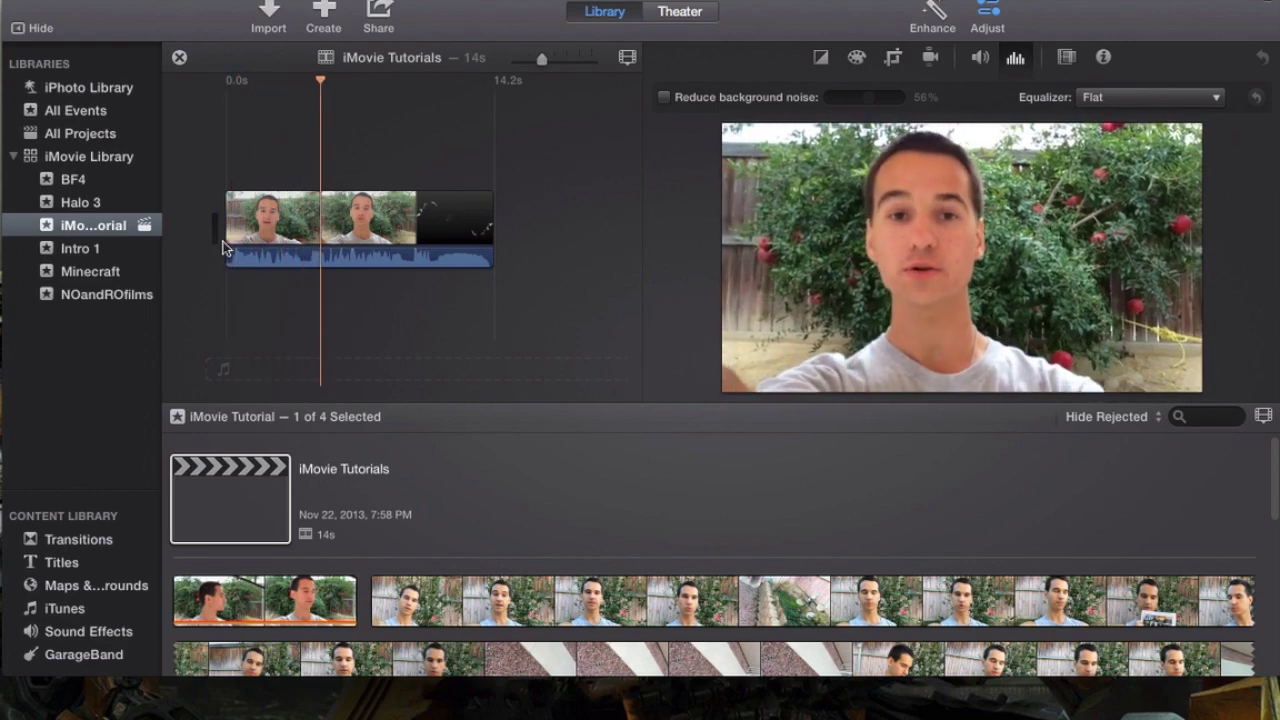
key("space")
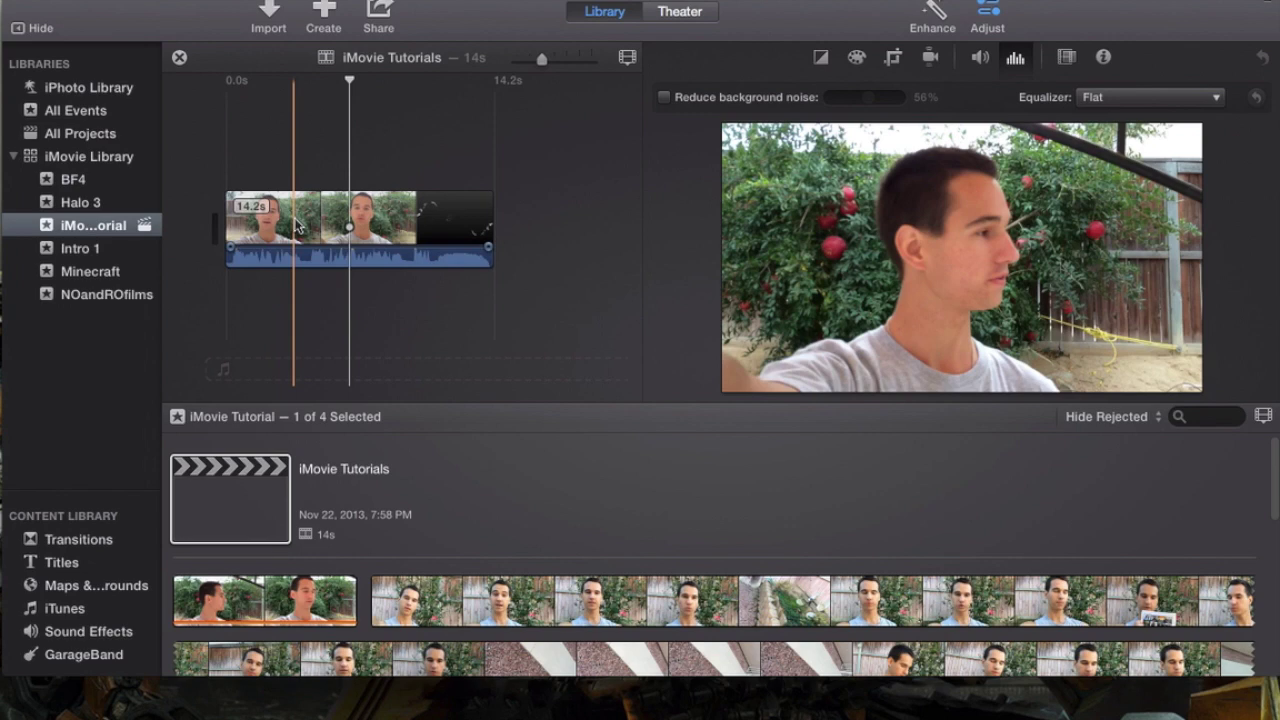
left_click(295, 225)
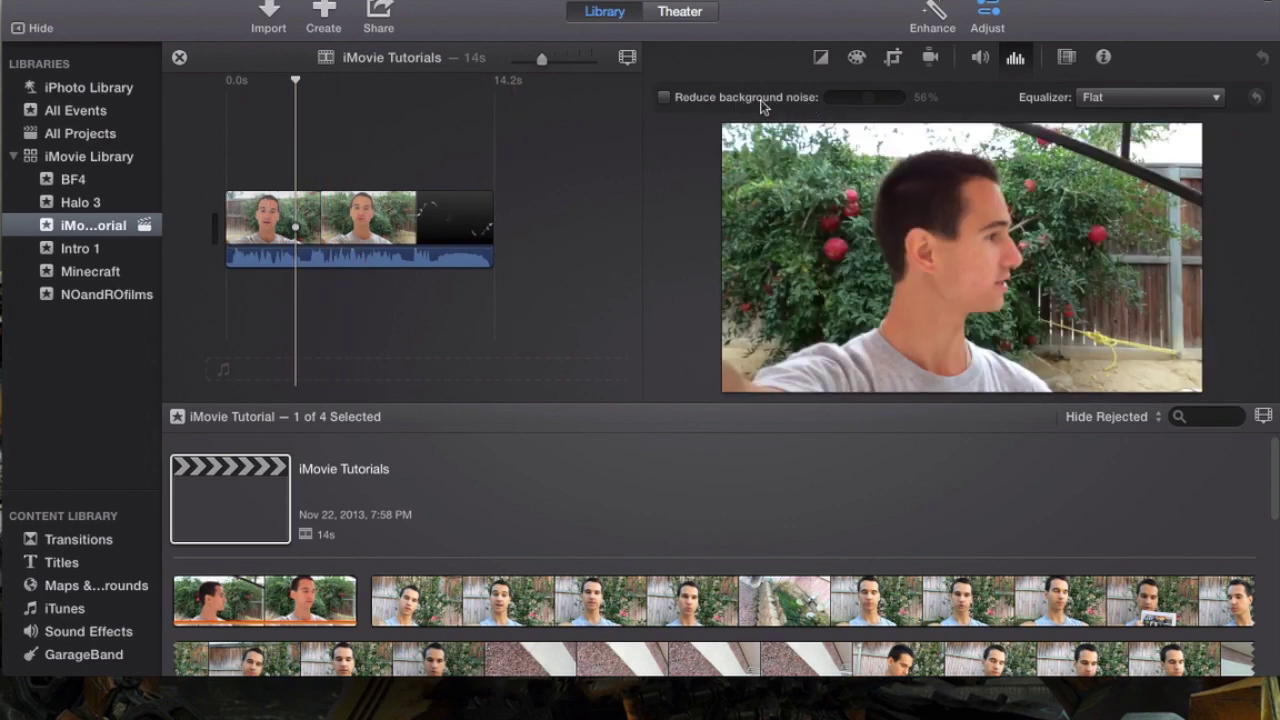
Step: Turn on Reduce background noise and settle its strength at 50%
left_click(664, 97)
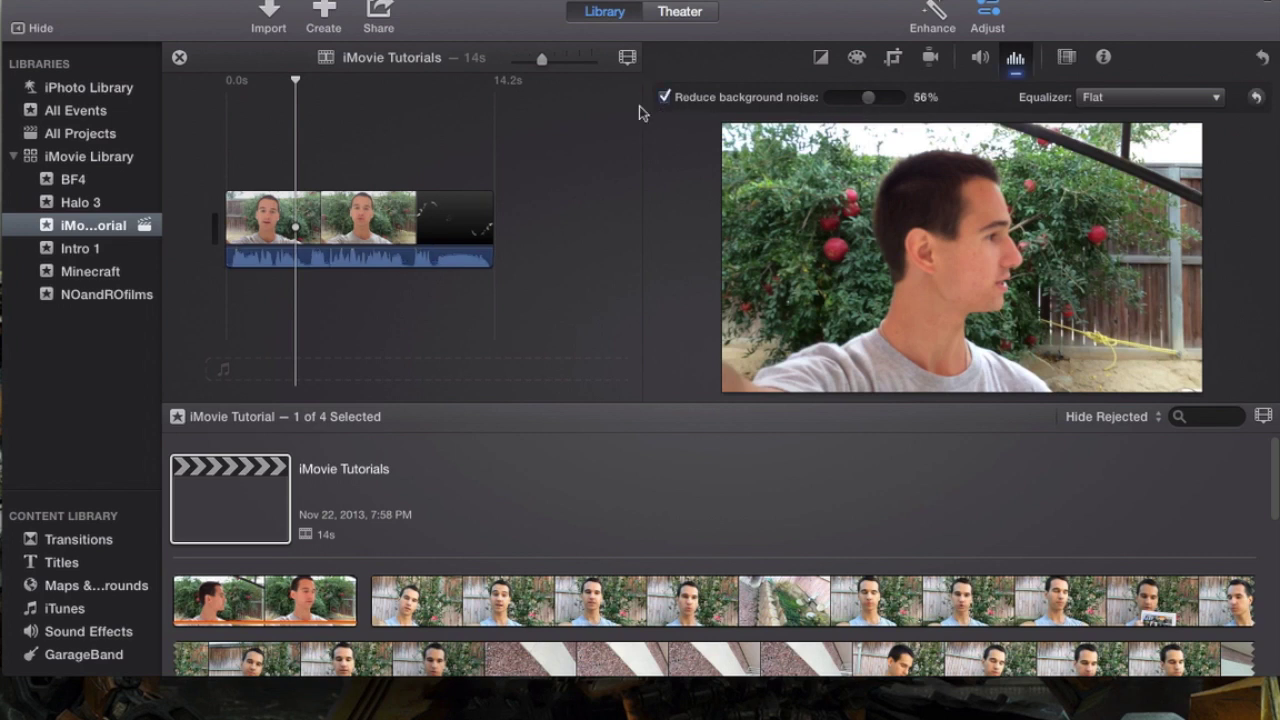
left_click_drag(869, 105, 865, 100)
mouse_move(866, 105)
left_mouse_down()
mouse_move(903, 101)
mouse_move(868, 106)
left_mouse_up()
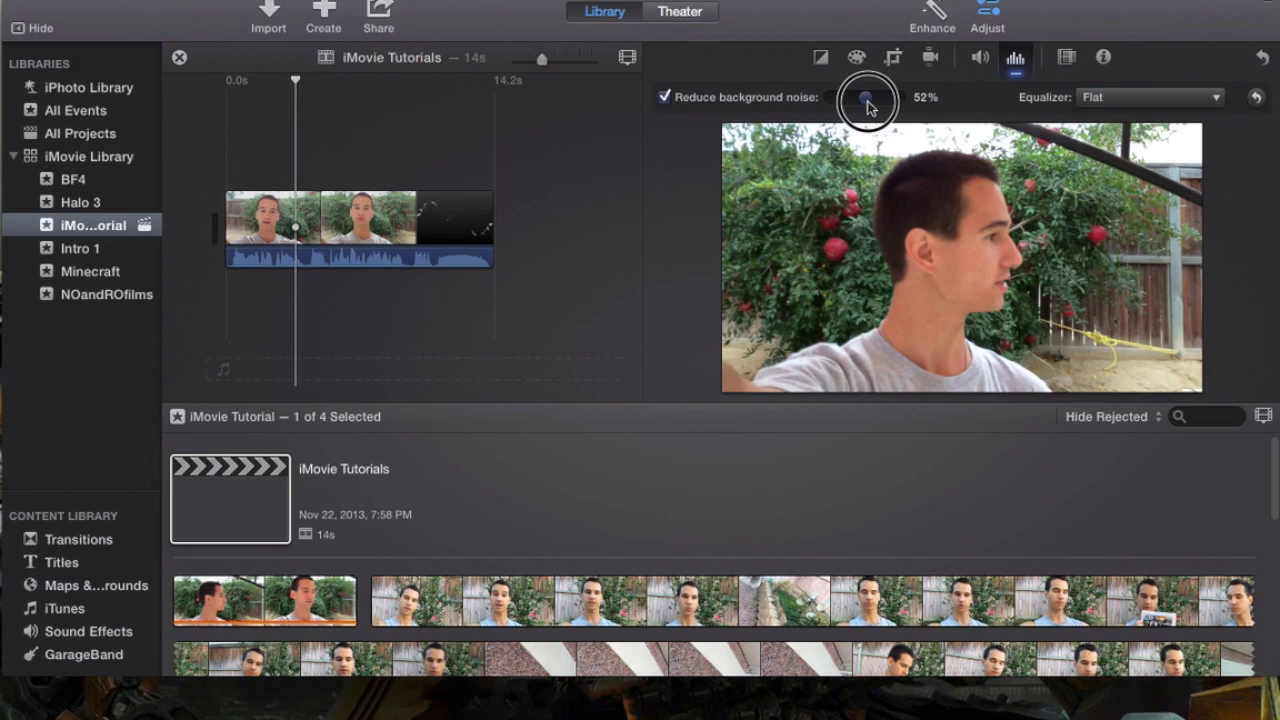
left_click_drag(867, 107, 866, 108)
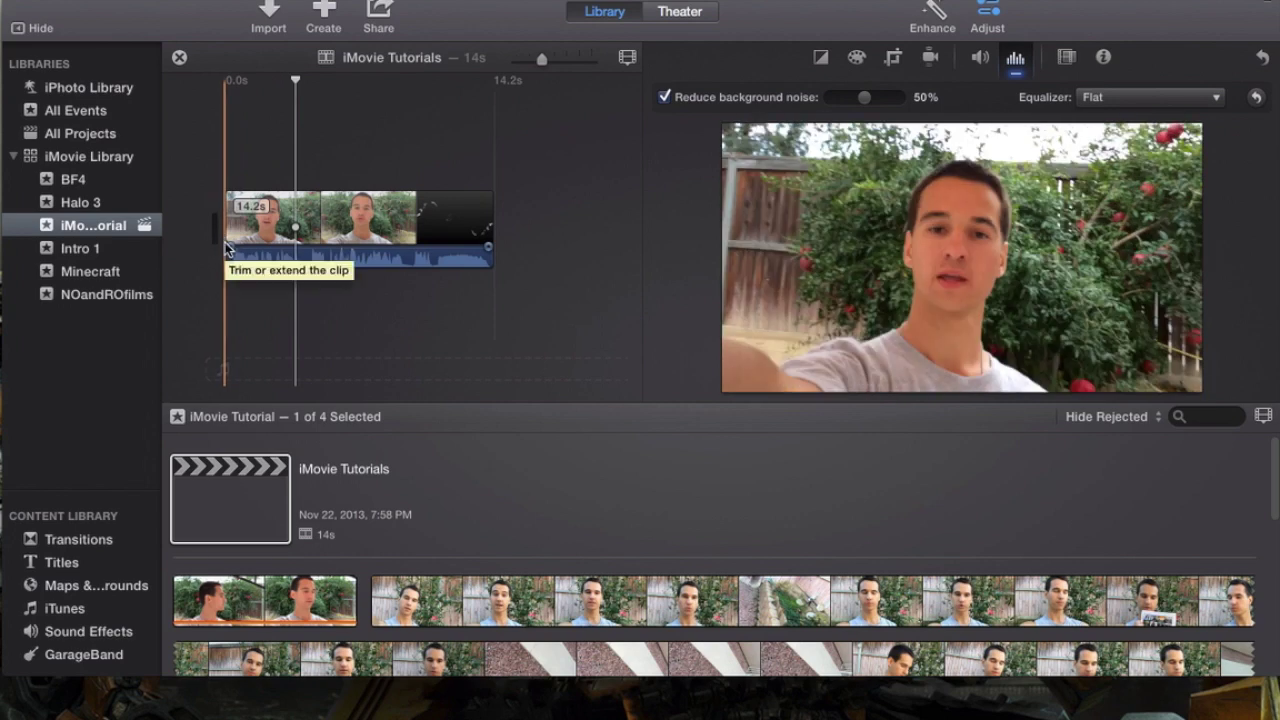
Step: Preview the clip's audio, then raise background noise reduction to 100%
key("space")
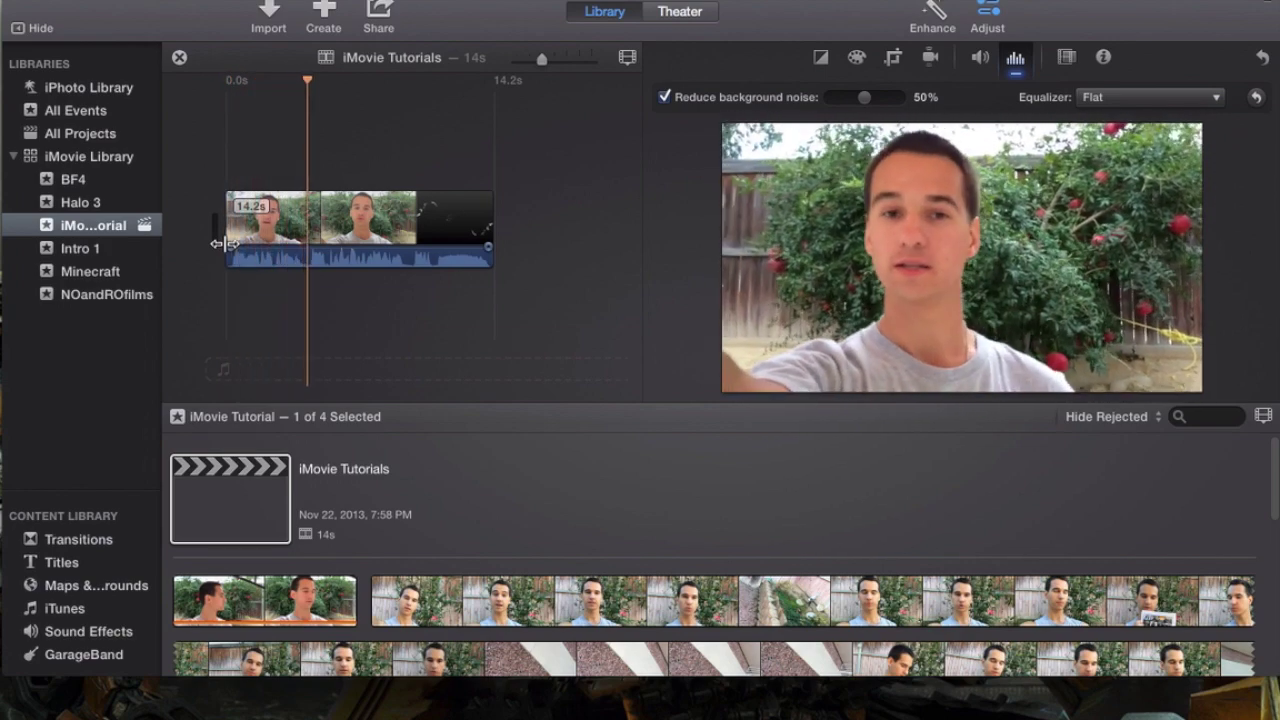
key("space")
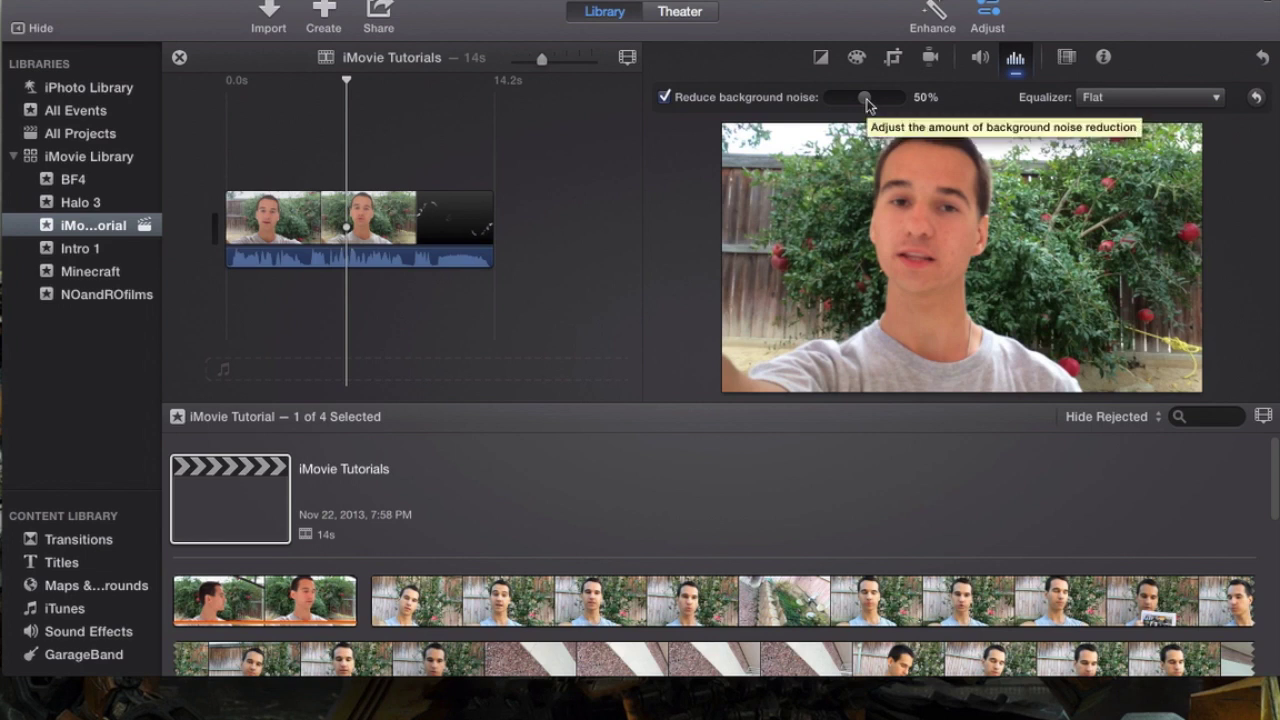
left_click_drag(865, 97, 911, 100)
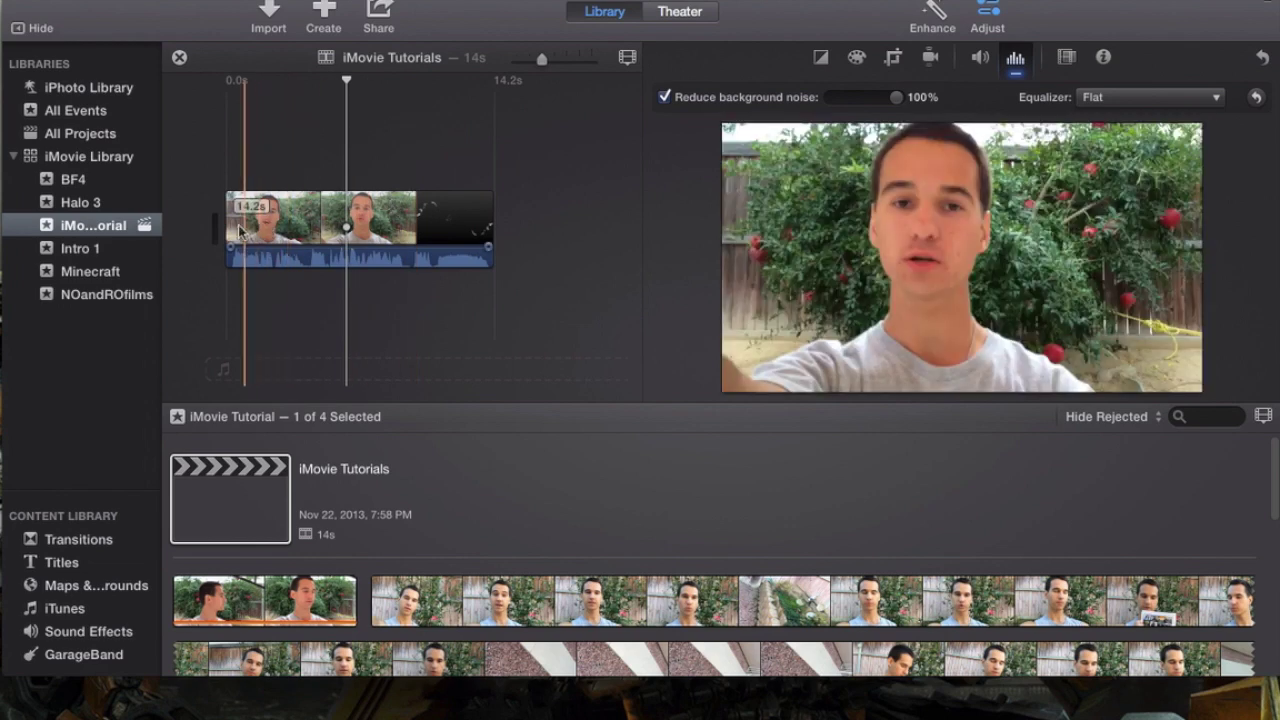
key("space")
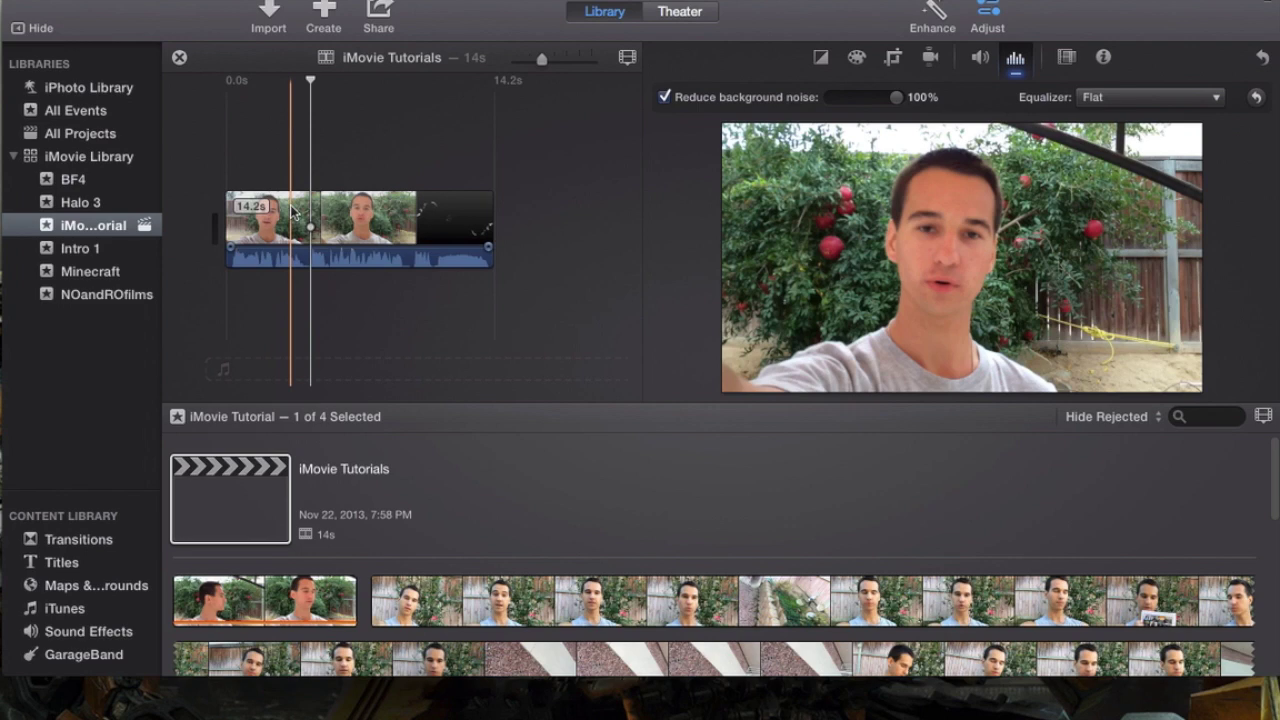
left_click(385, 228)
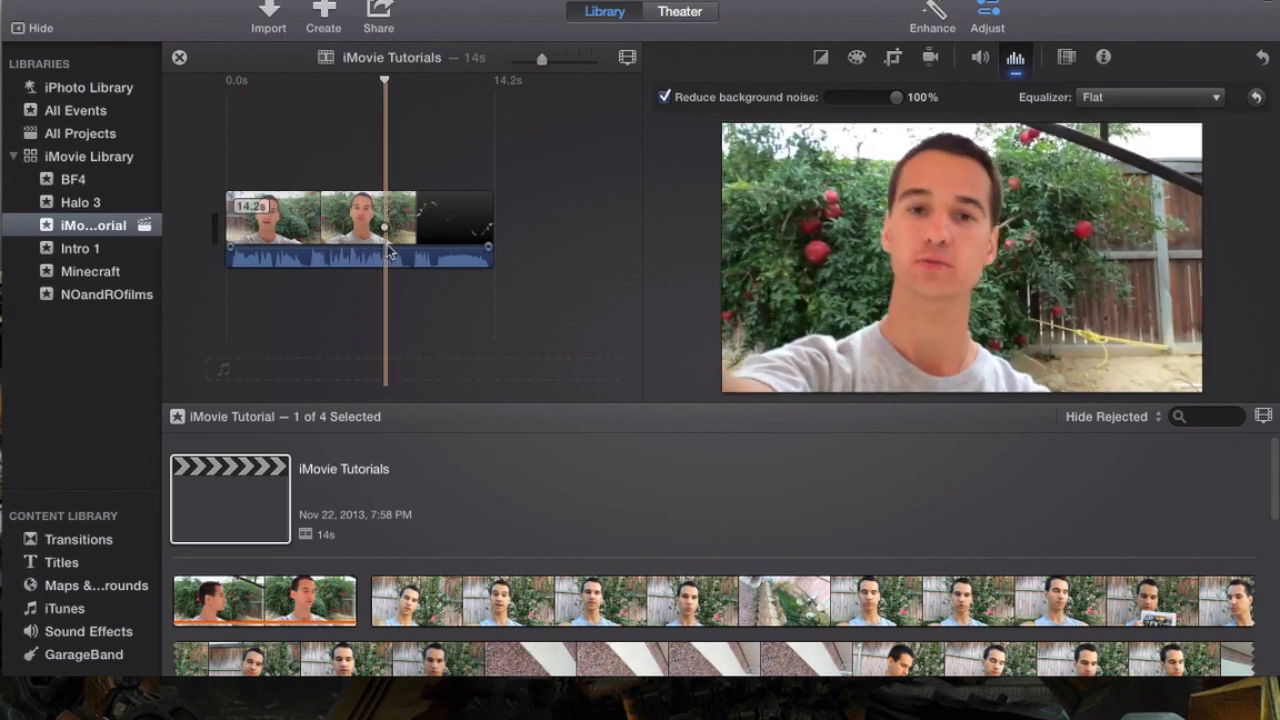
left_click(389, 253)
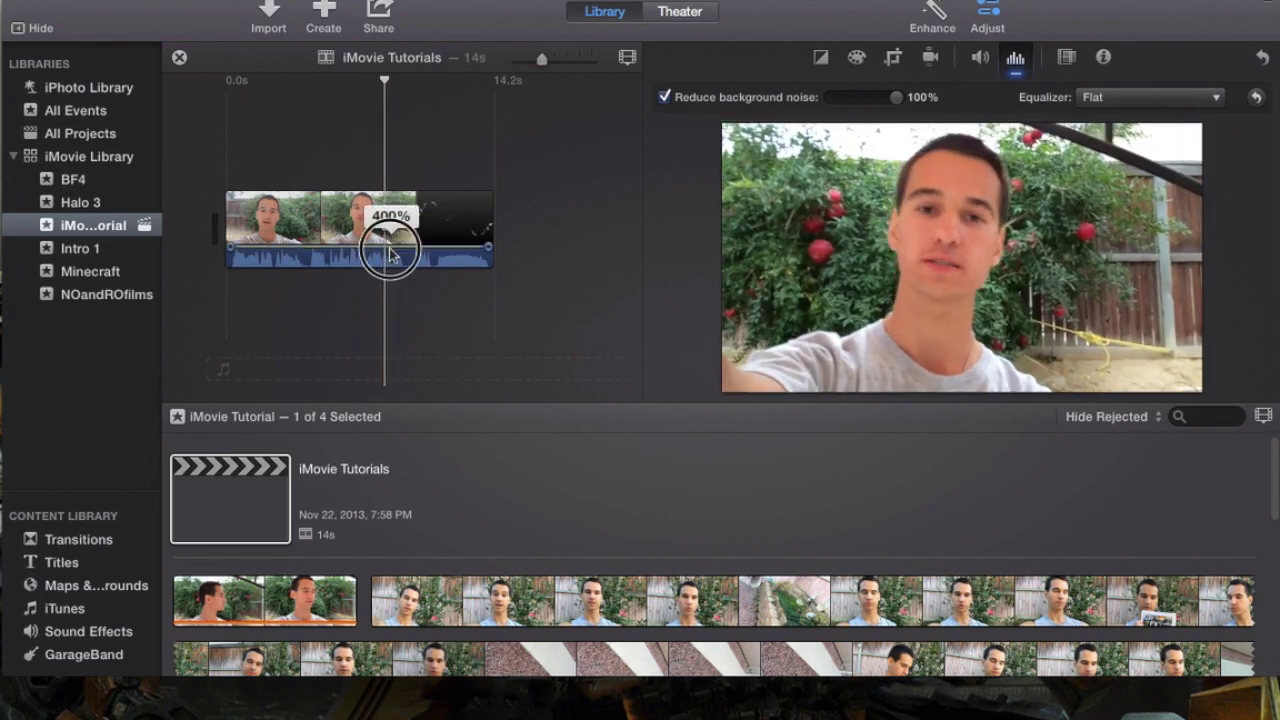
left_click_drag(389, 253, 397, 297)
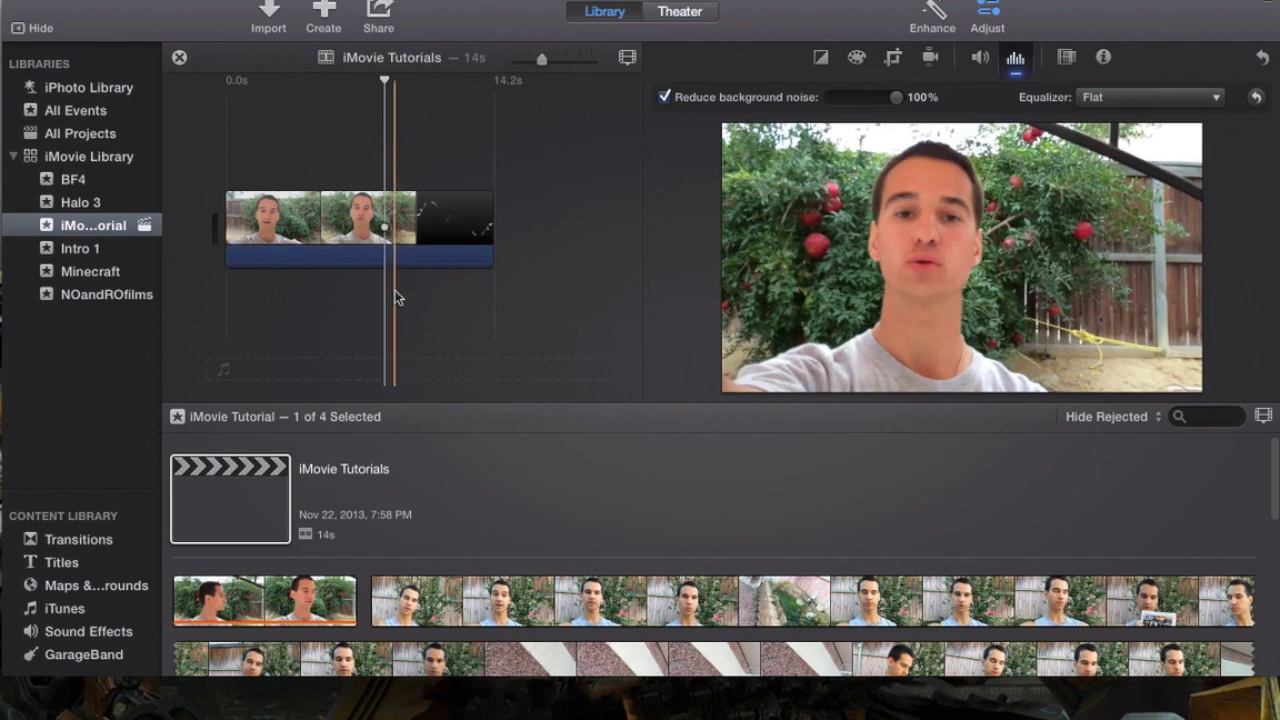
left_click(368, 292)
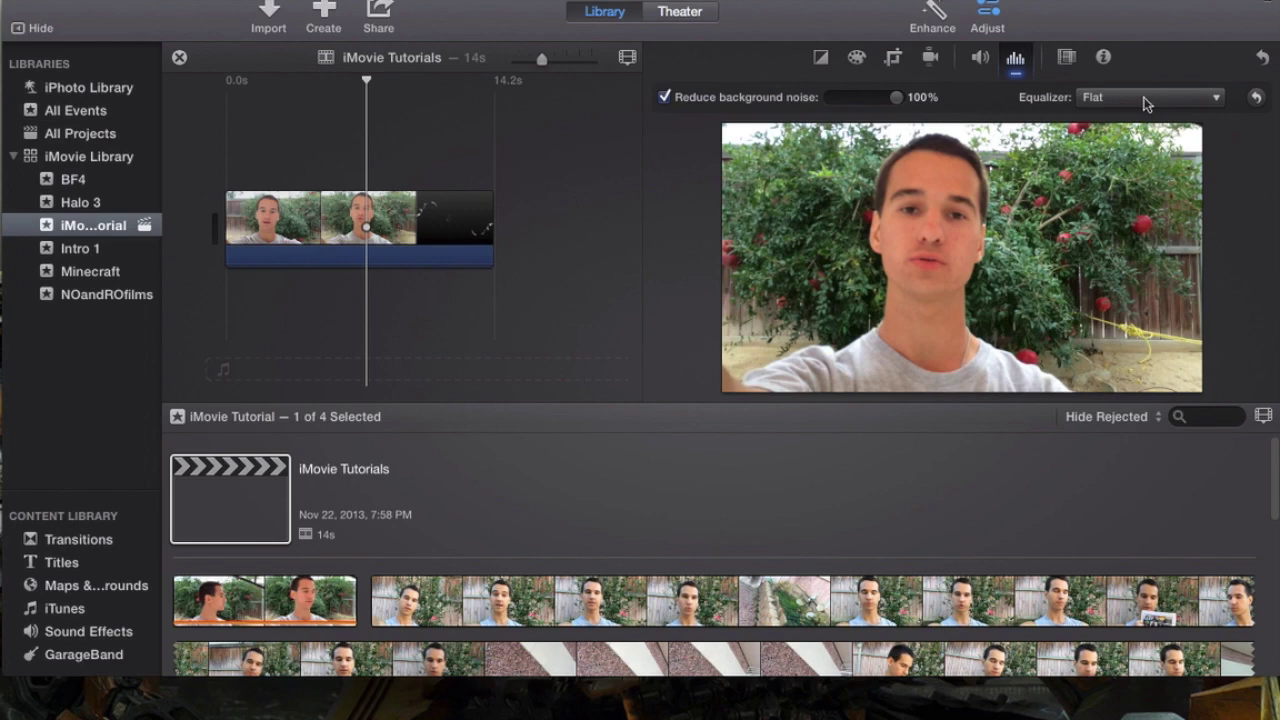
Step: Review the equalizer presets repeatedly, leave Flat selected, then deselect the clip
left_click(1145, 99)
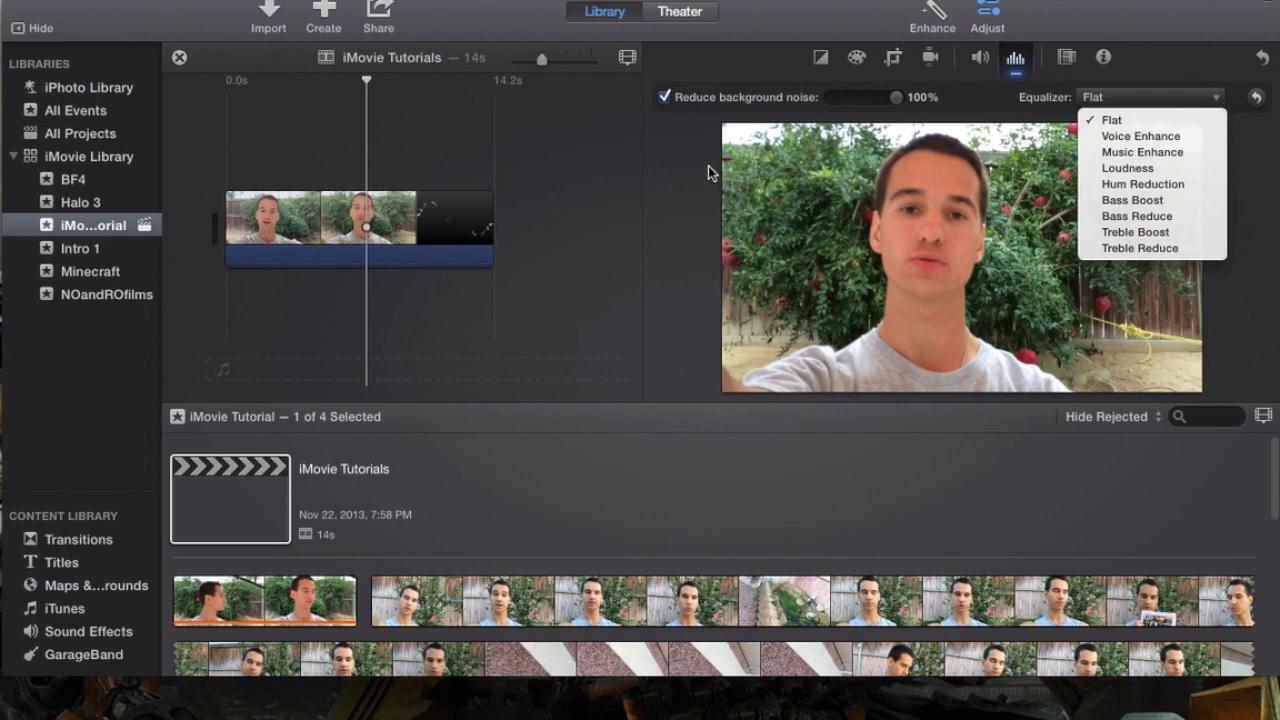
left_click(614, 211)
left_click(1117, 99)
left_click(432, 289)
left_click(1189, 106)
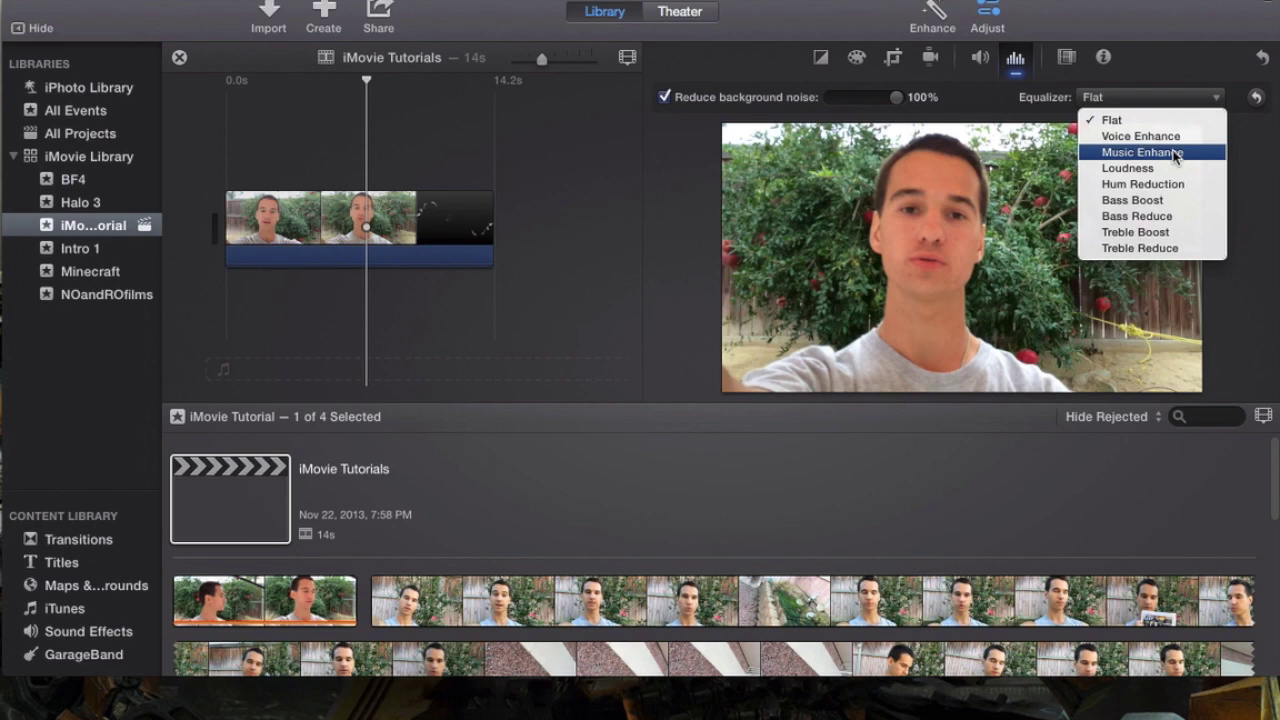
left_click(1041, 110)
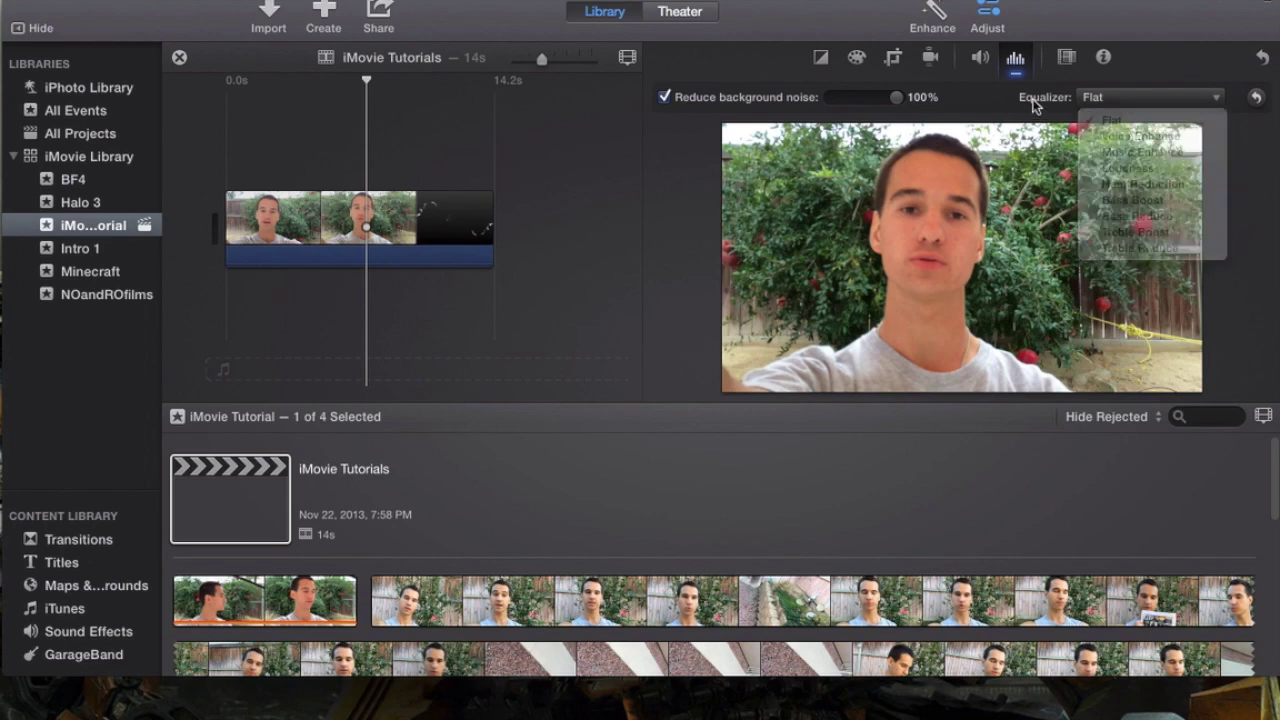
left_click(1116, 99)
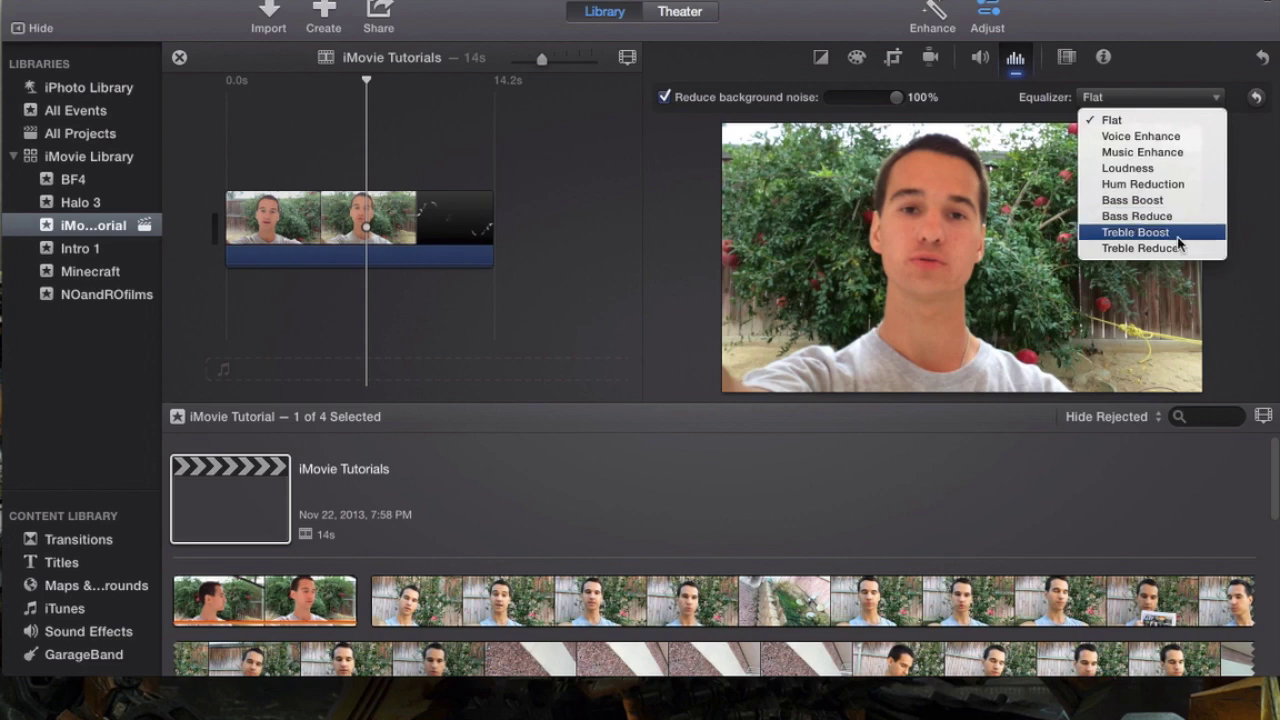
left_click(588, 272)
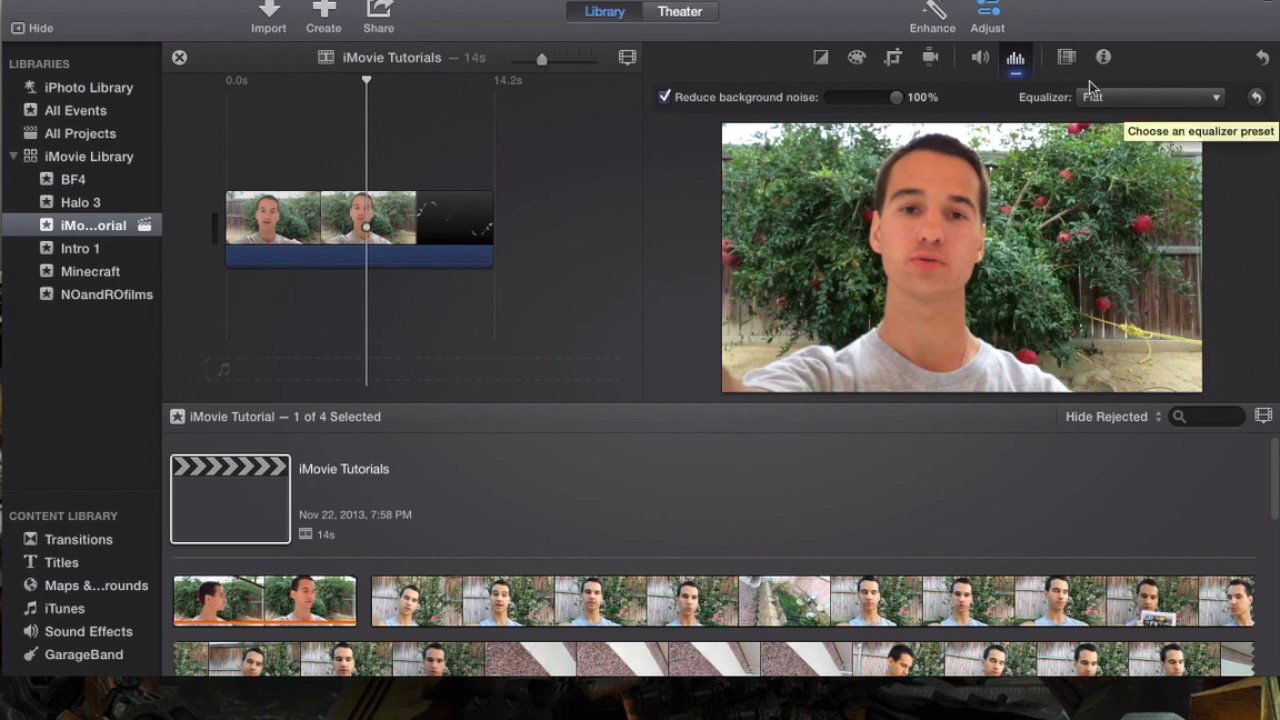
left_click(534, 214)
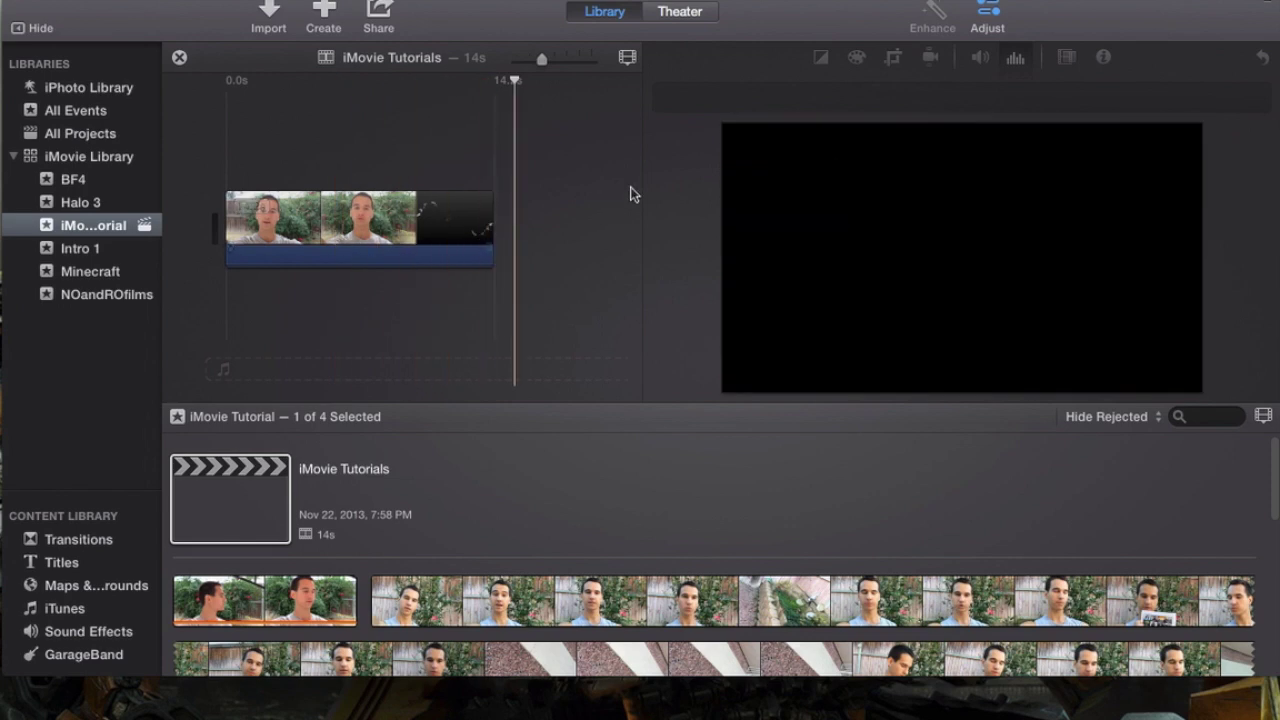
Step: Reselect the clip and confirm its equalizer is still set to Flat
left_click(428, 215)
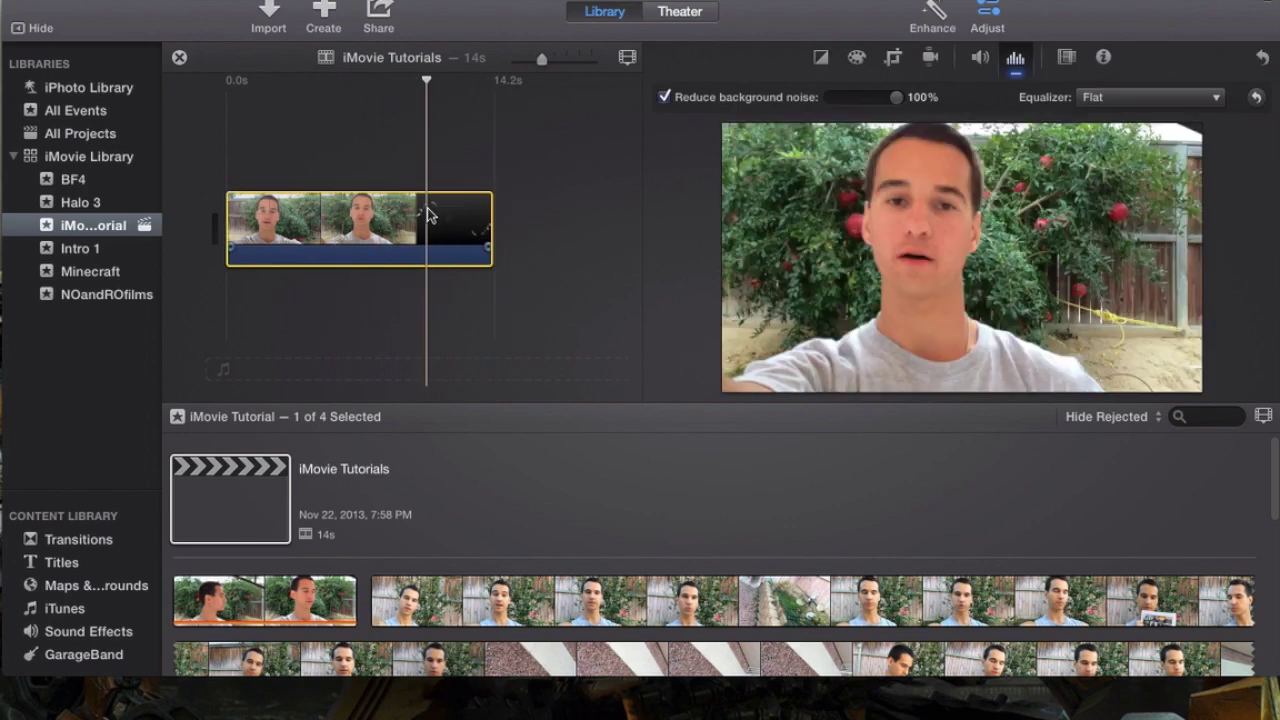
left_click(1125, 100)
left_click(1125, 99)
left_click(1140, 100)
left_click(1137, 101)
left_click(591, 257)
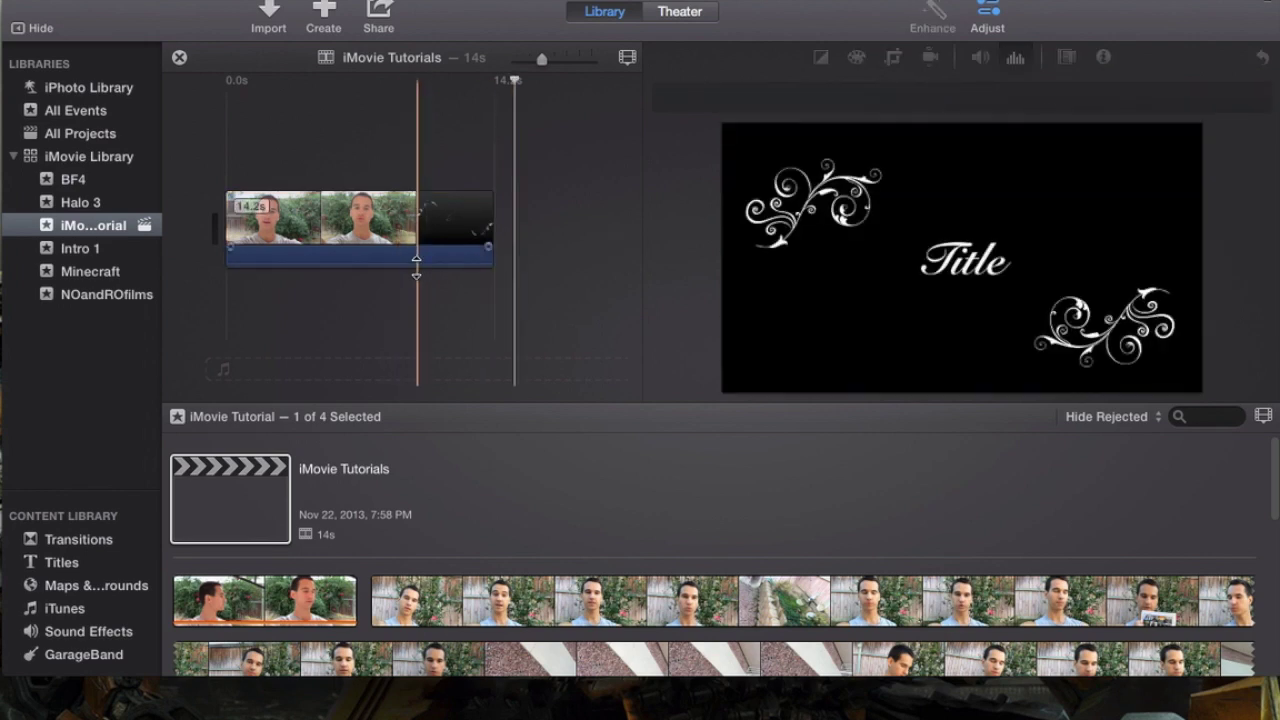
Step: Keep the clip's volume at 100% and return to the noise reduction and equalizer settings
mouse_move(415, 262)
left_mouse_down()
mouse_move(418, 245)
mouse_move(417, 257)
left_mouse_up()
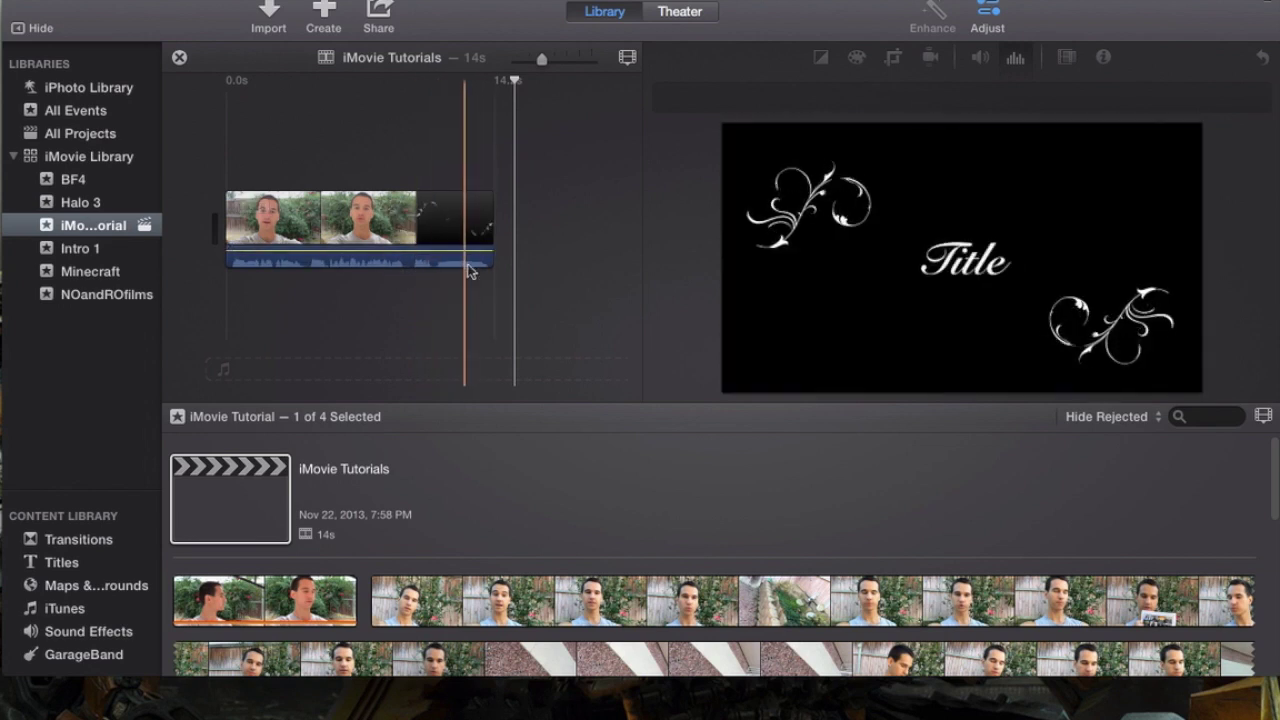
left_click(447, 225)
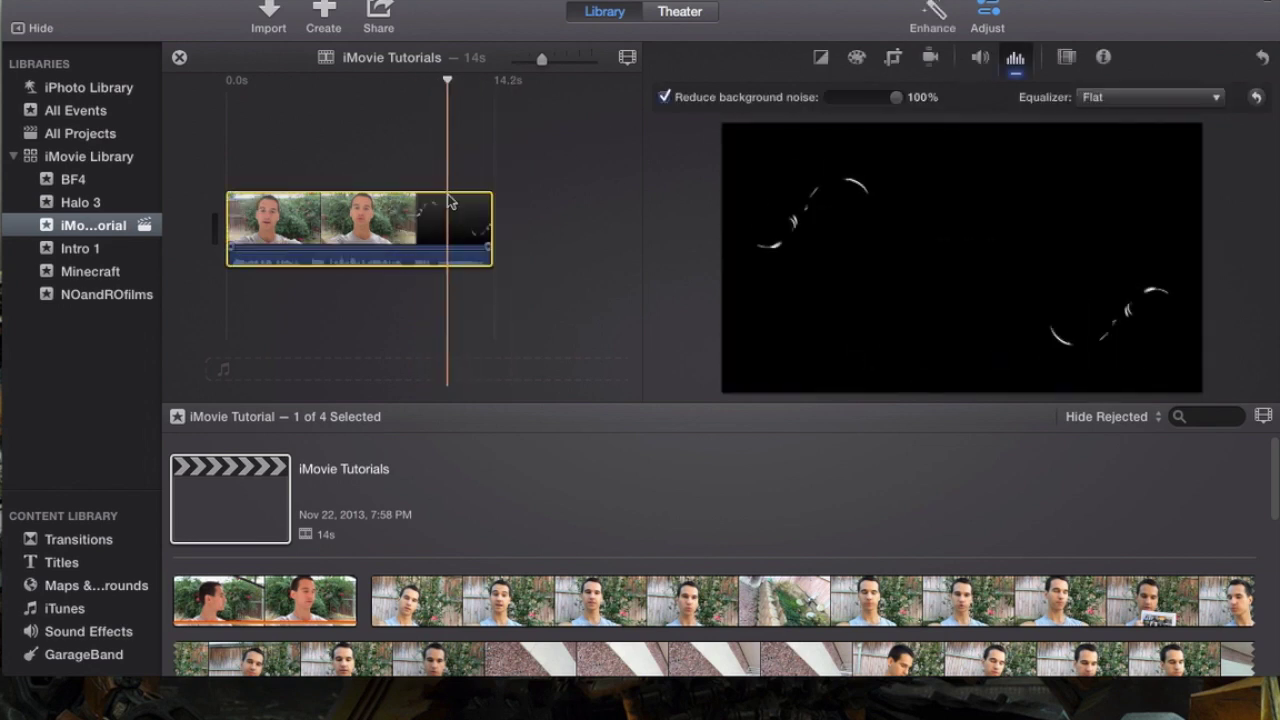
left_click(981, 60)
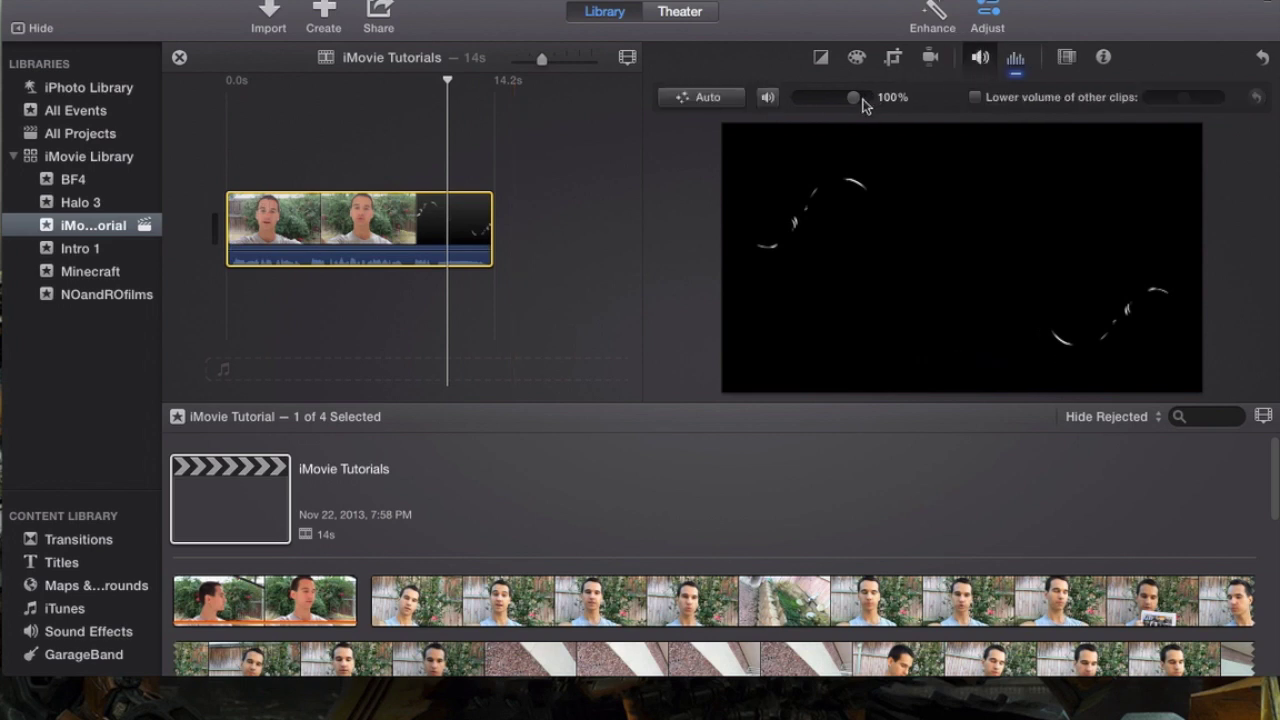
left_click_drag(855, 97, 800, 97)
left_click(1015, 58)
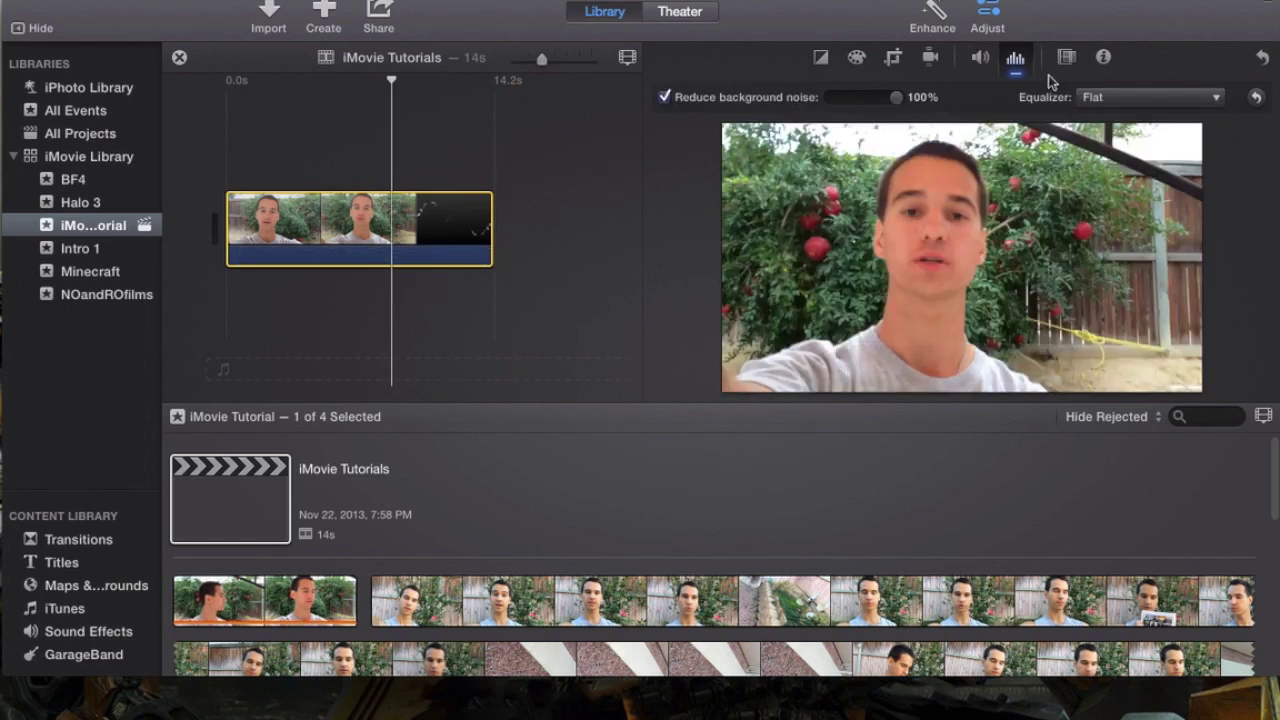